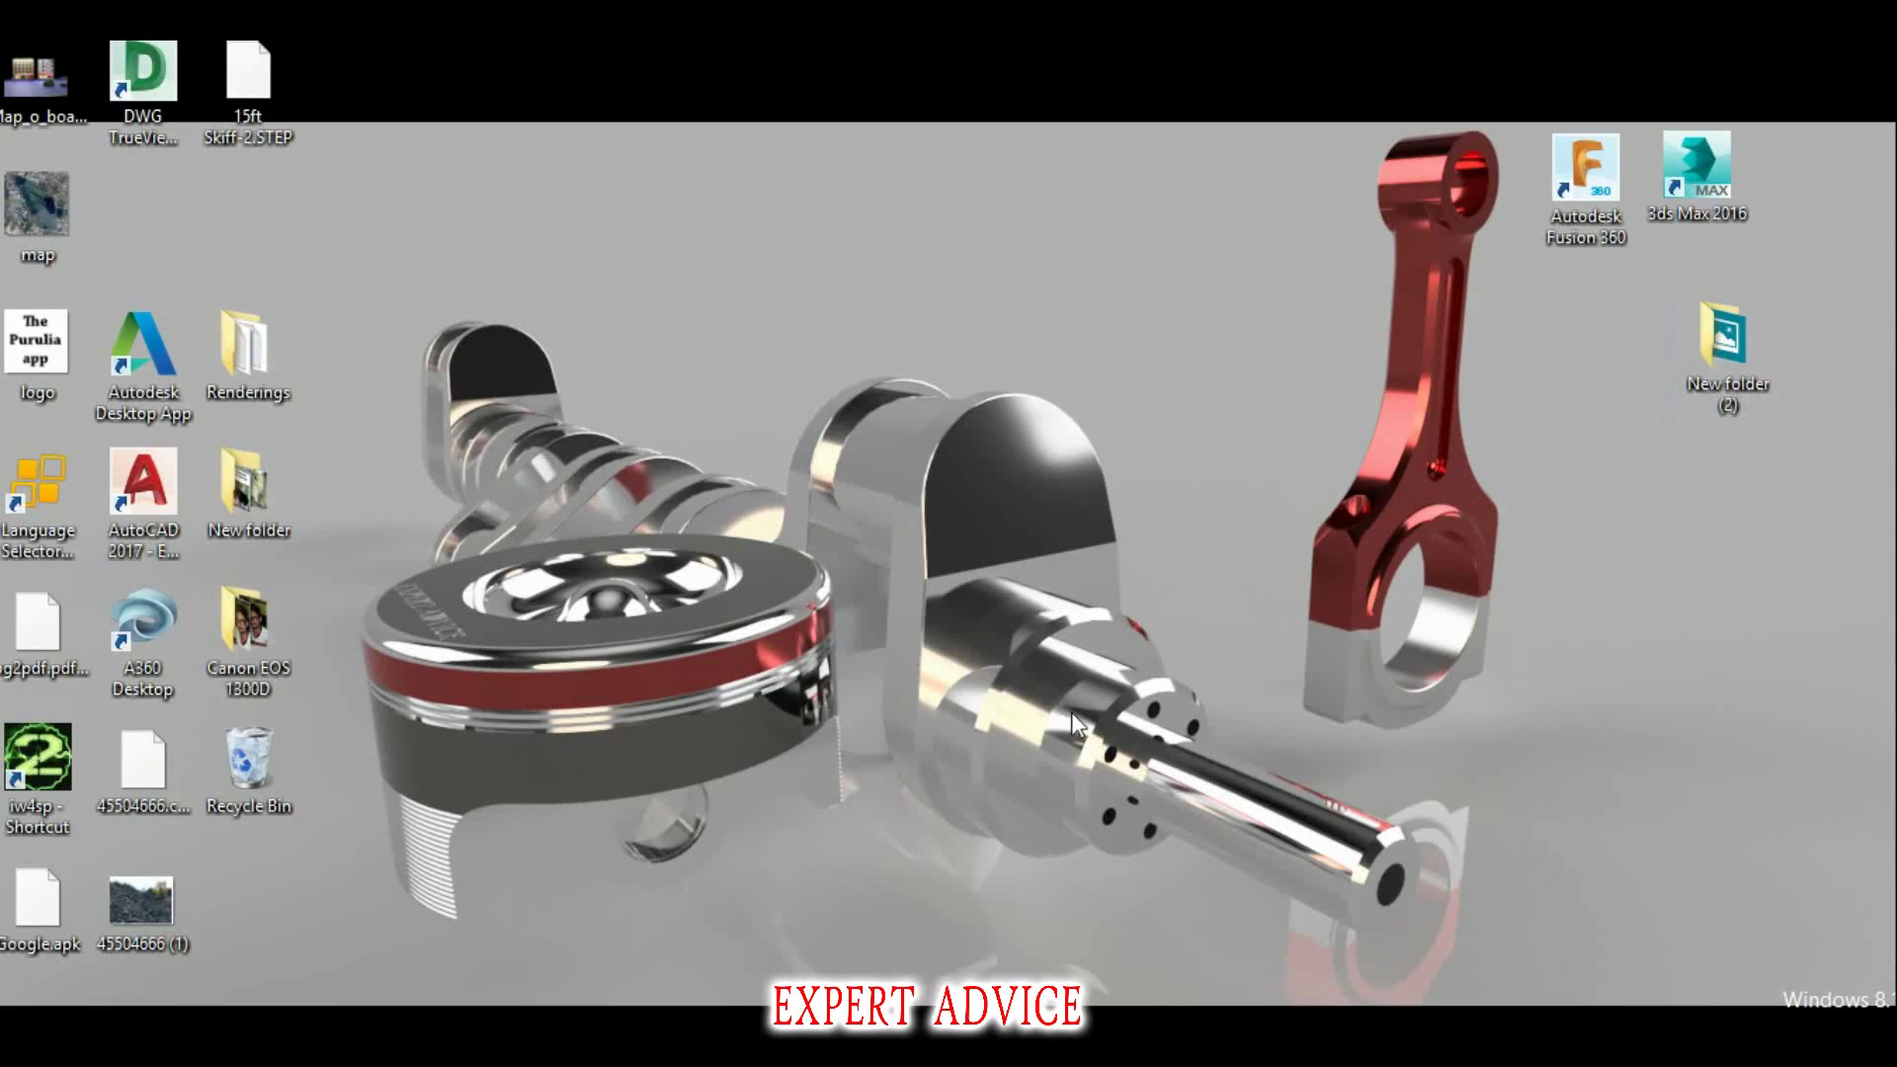
- Try opening IMG_8068 from New folder (2) in Photos, then drag it into Photoshop
{"action": "double_click", "coordinate": [1742, 364]}
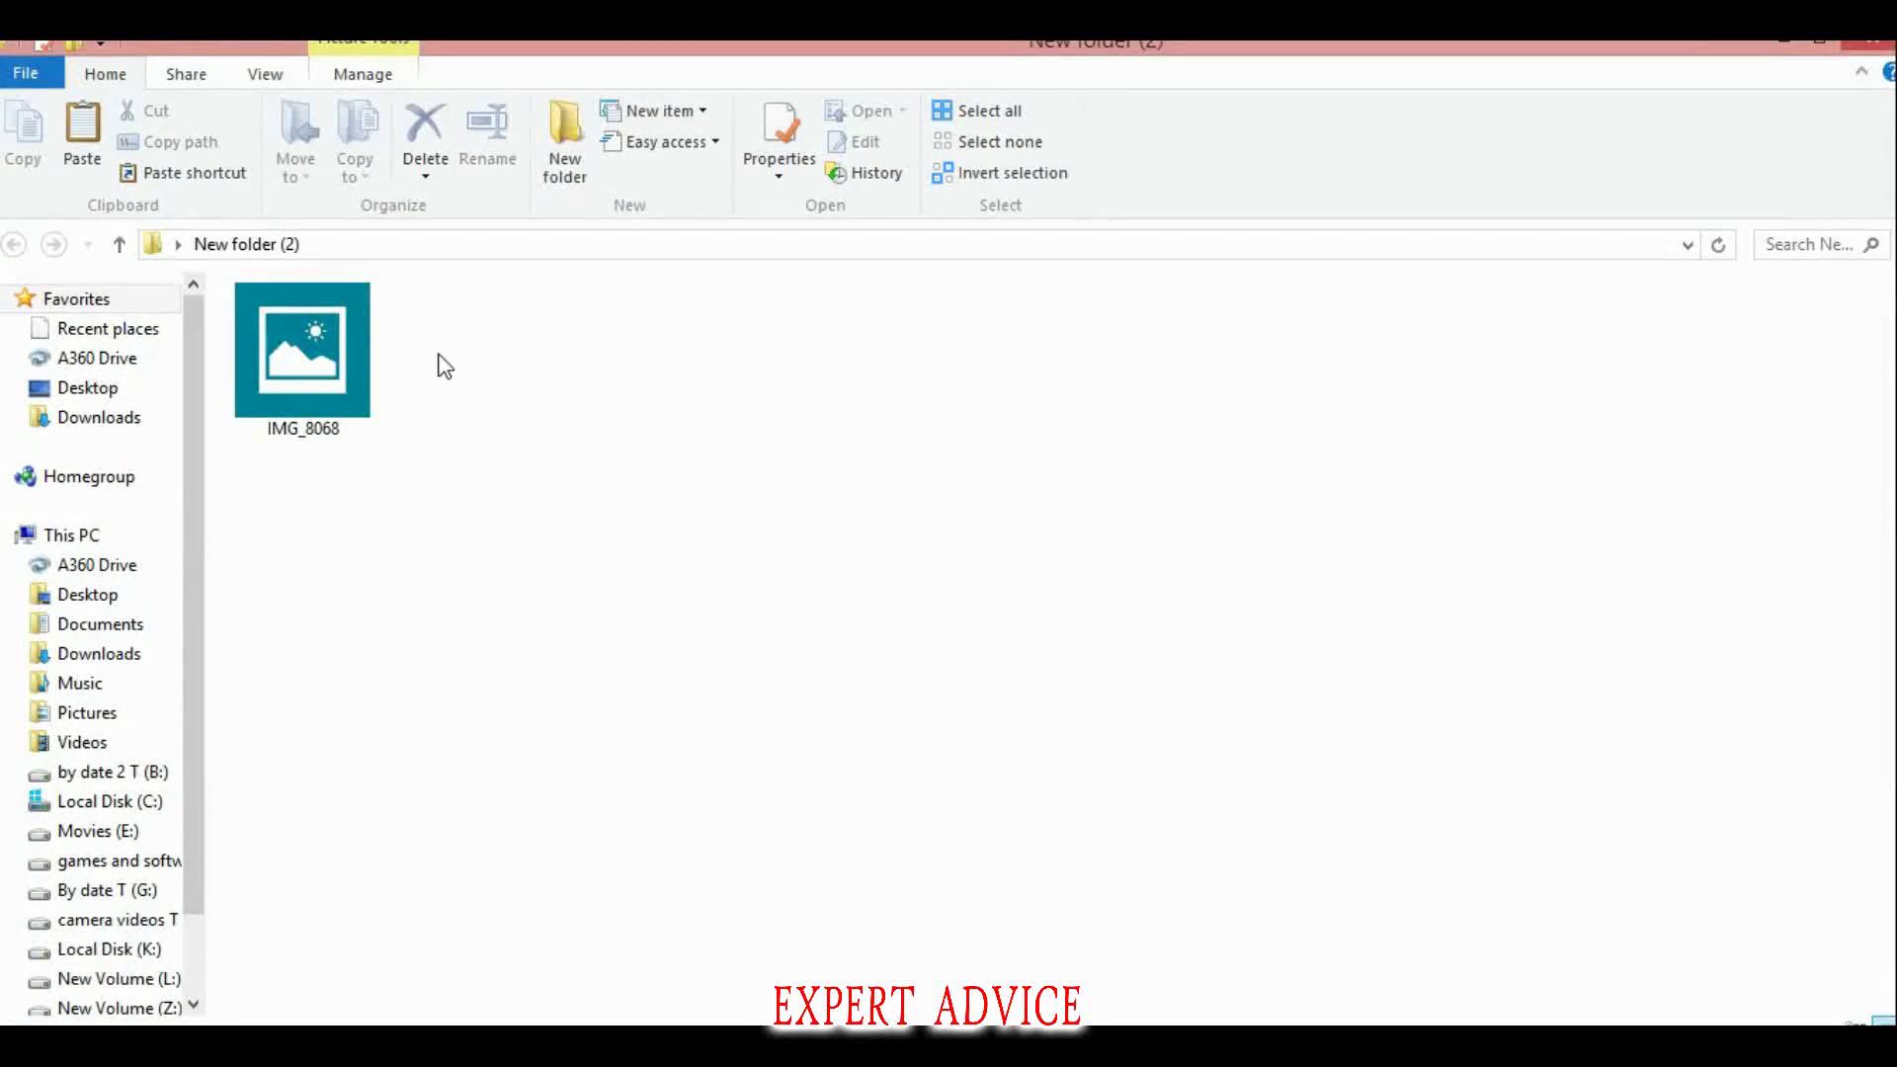
{"action": "double_click", "coordinate": [336, 359]}
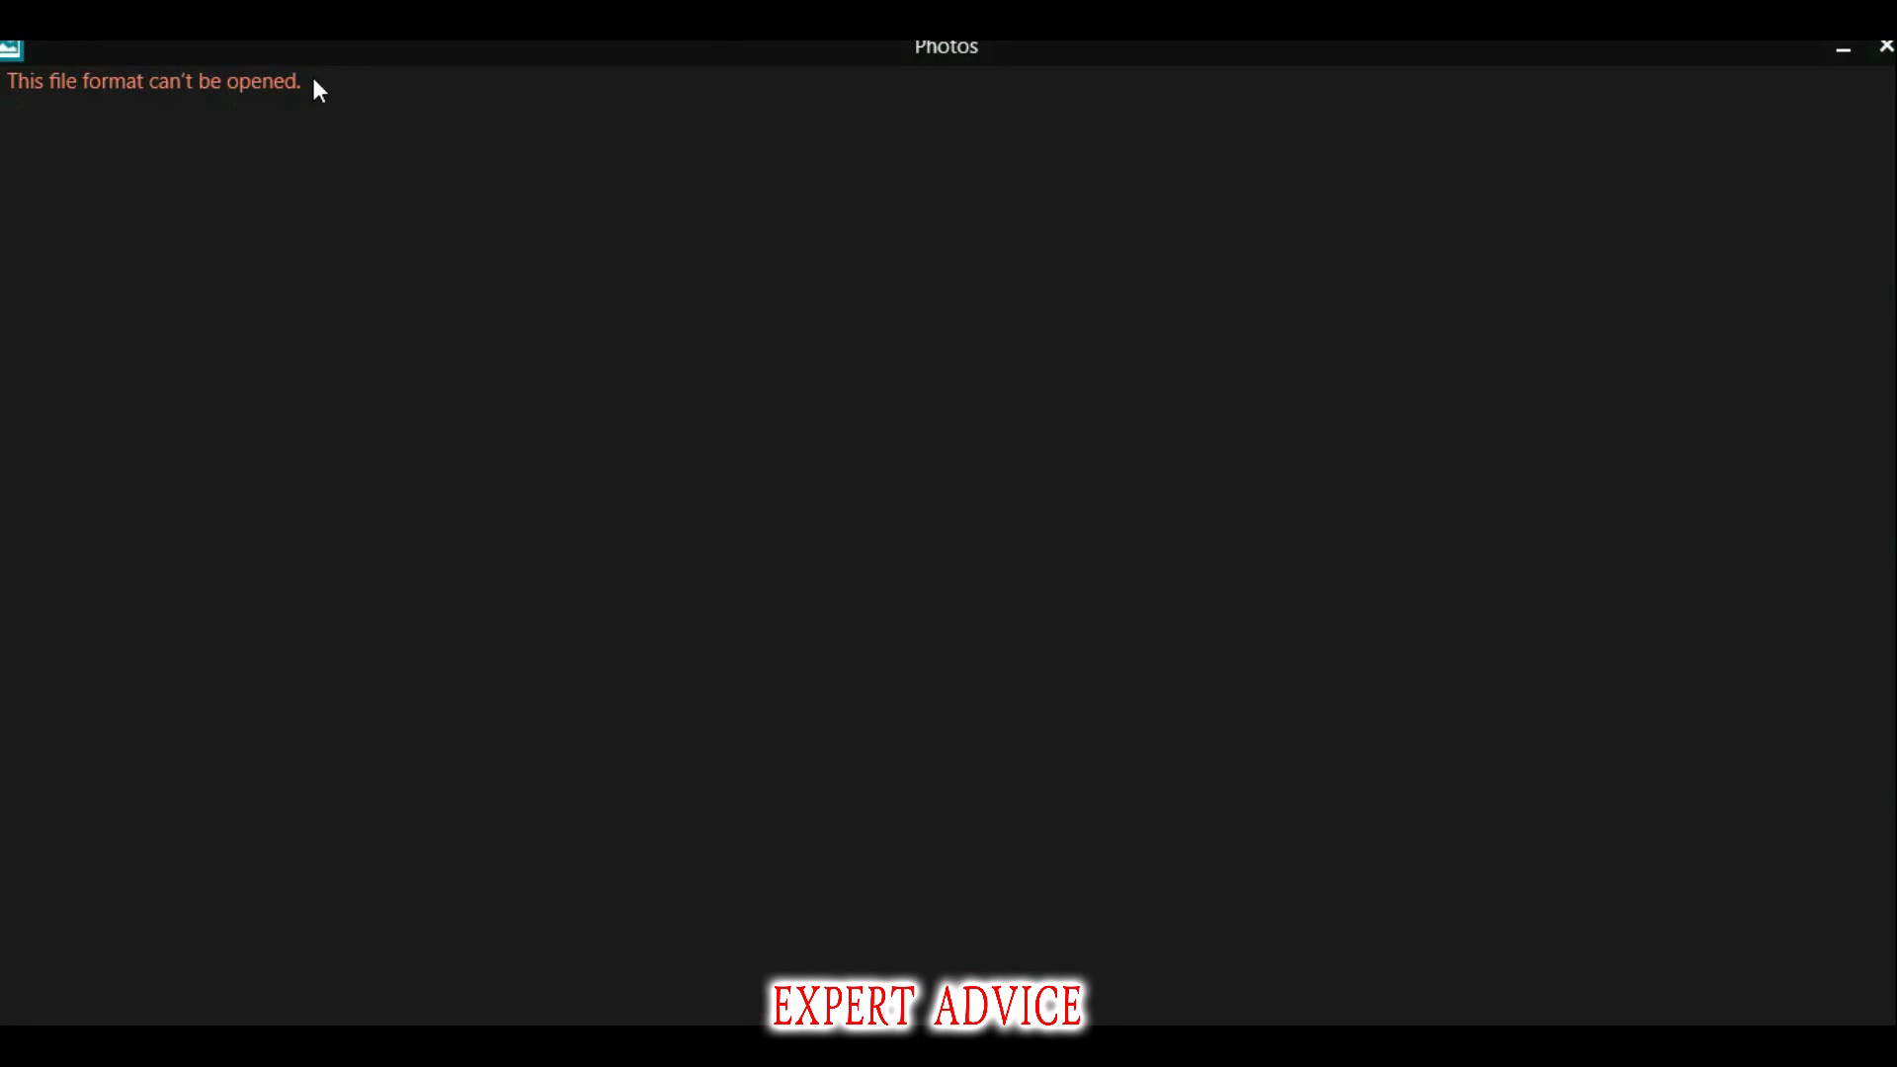
{"action": "key", "text": "alt+F4"}
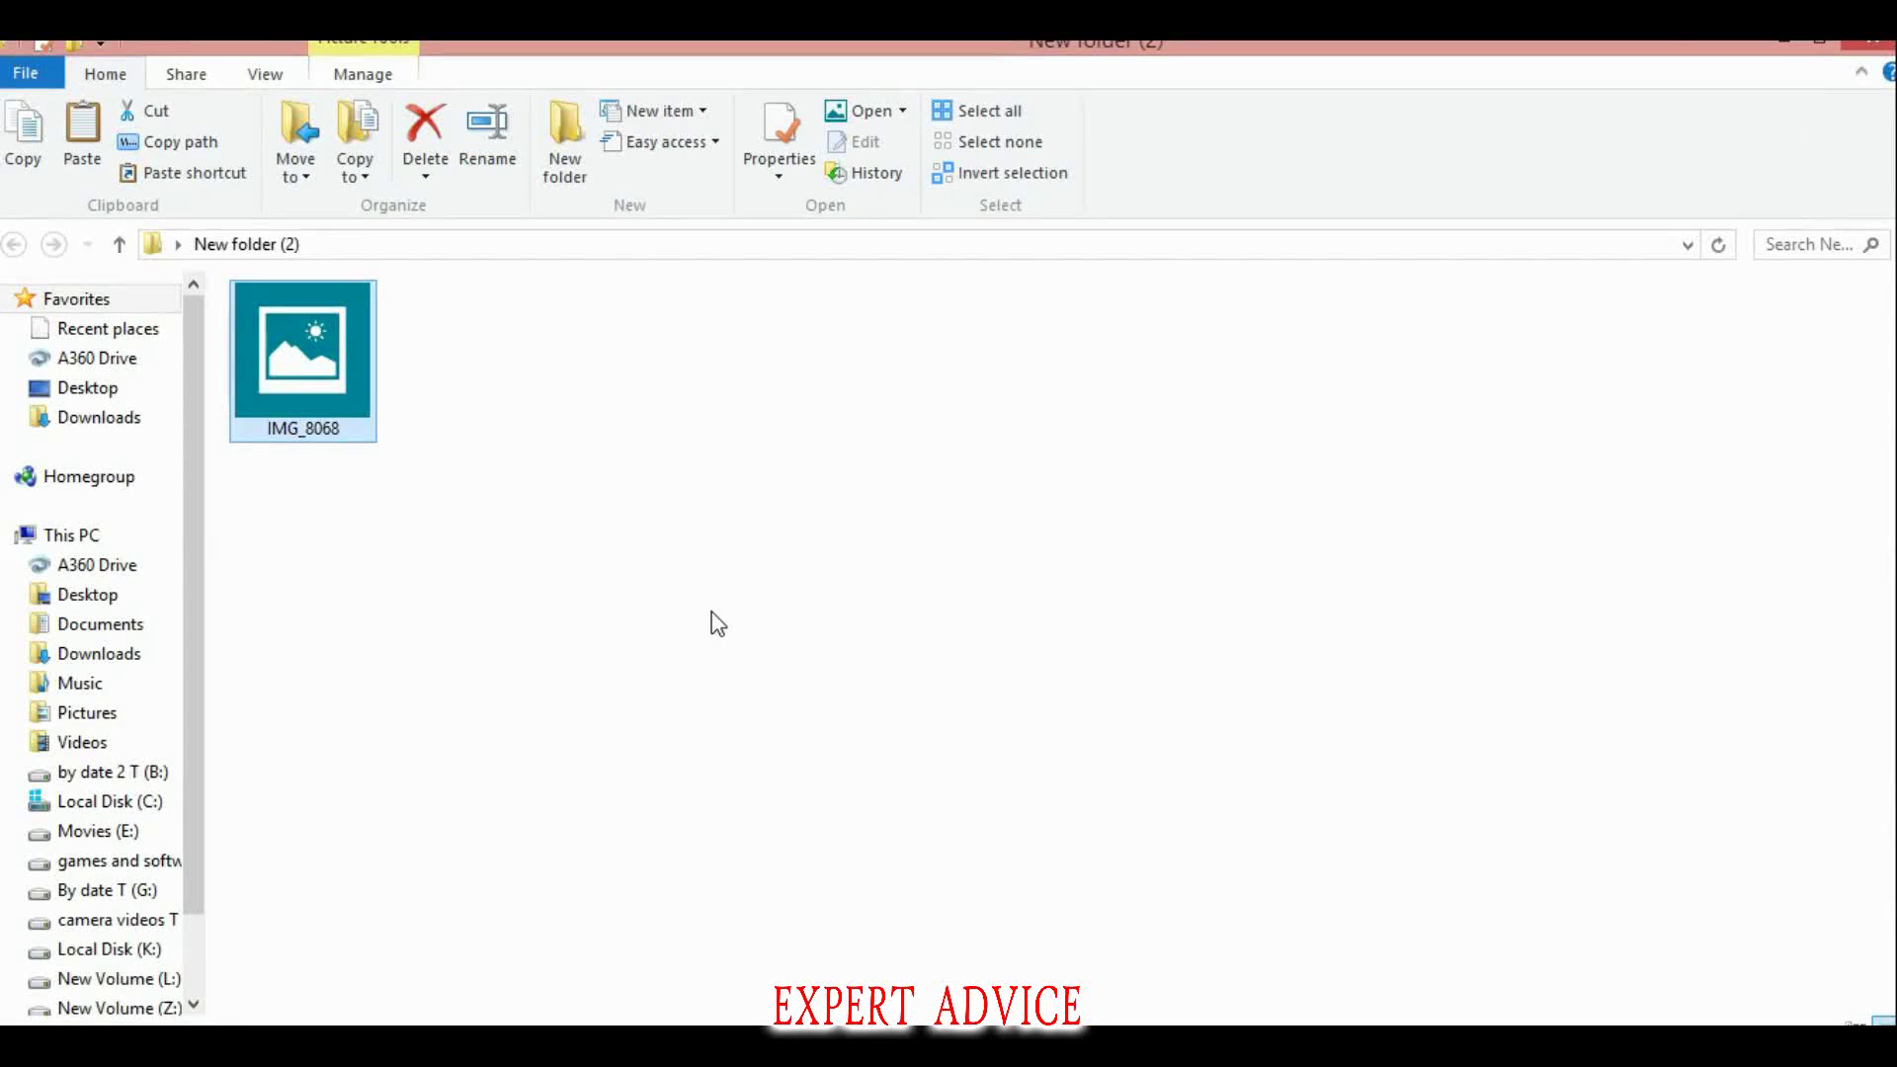
{"action": "left_click_drag", "start_coordinate": [344, 394], "coordinate": [626, 563]}
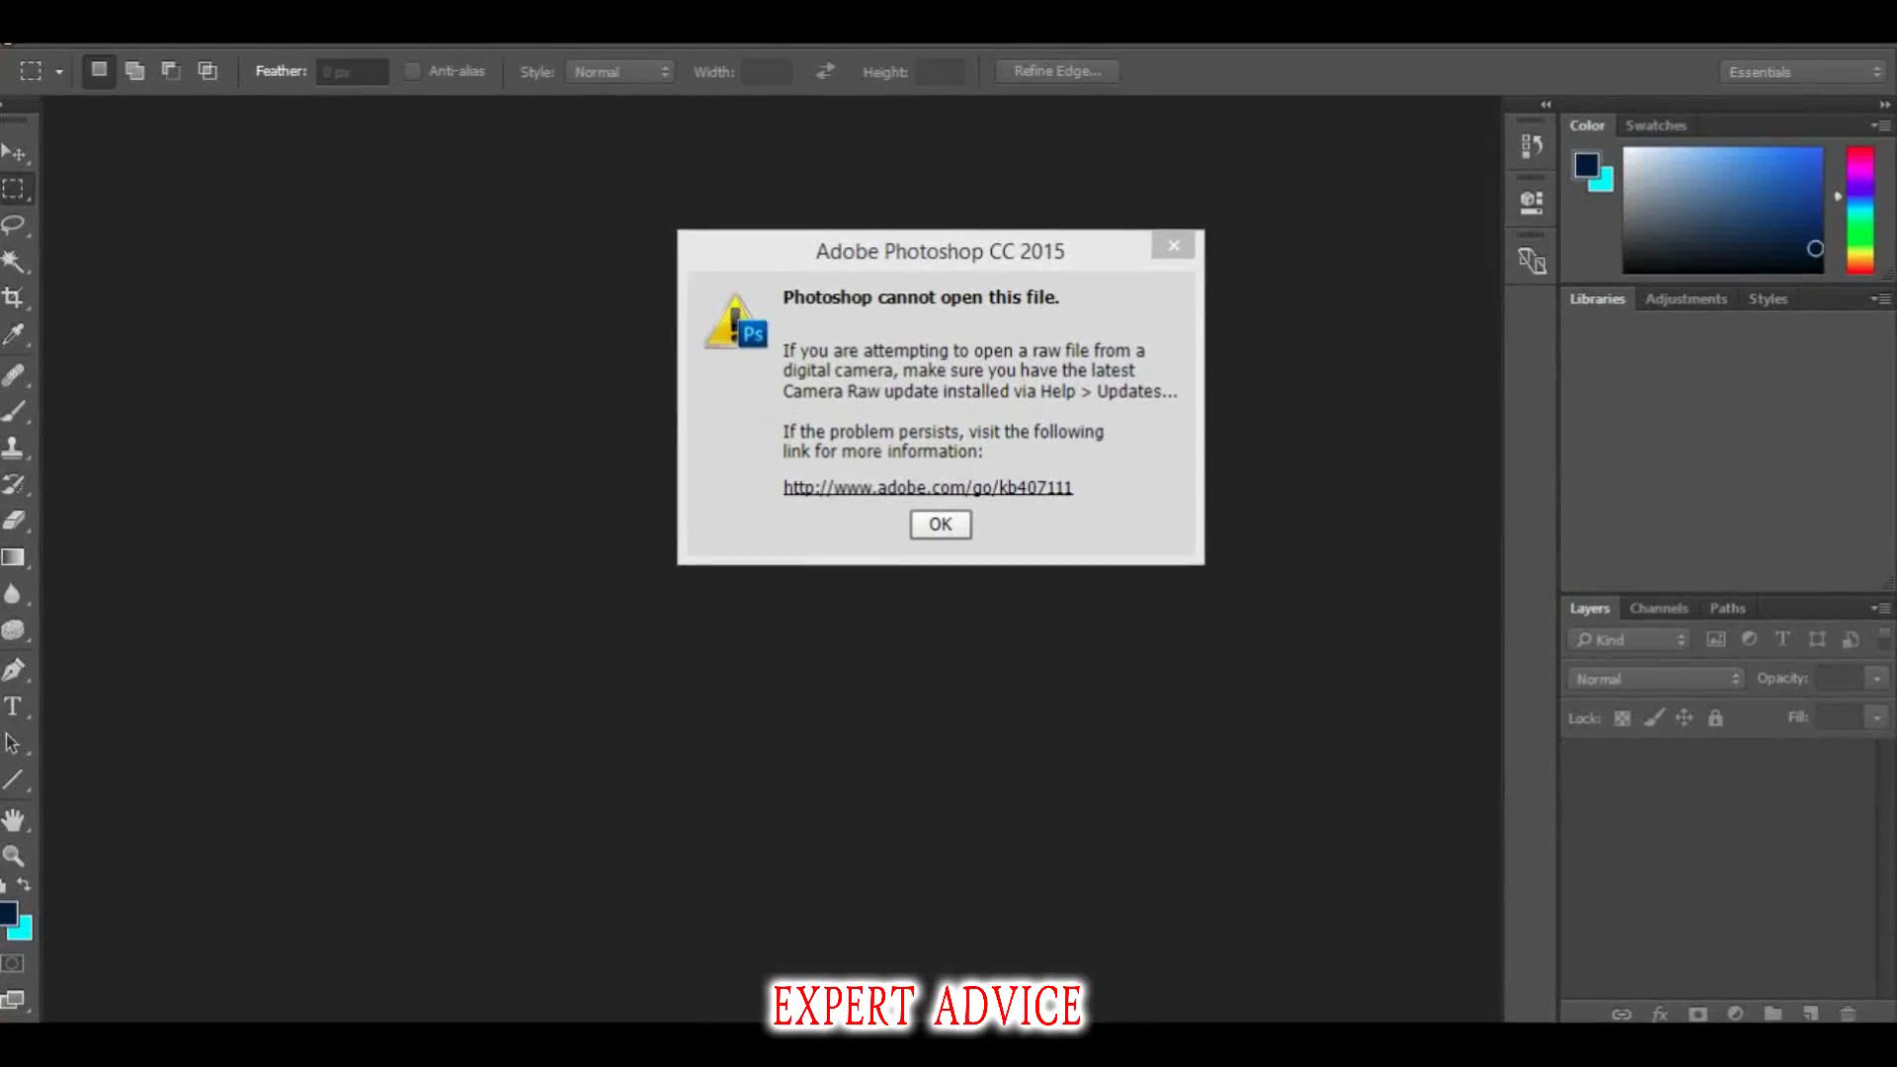
- Dismiss Photoshop's 'cannot open this file' error and minimize Photoshop
{"action": "left_click", "coordinate": [937, 534]}
{"action": "left_click", "coordinate": [1767, 43]}
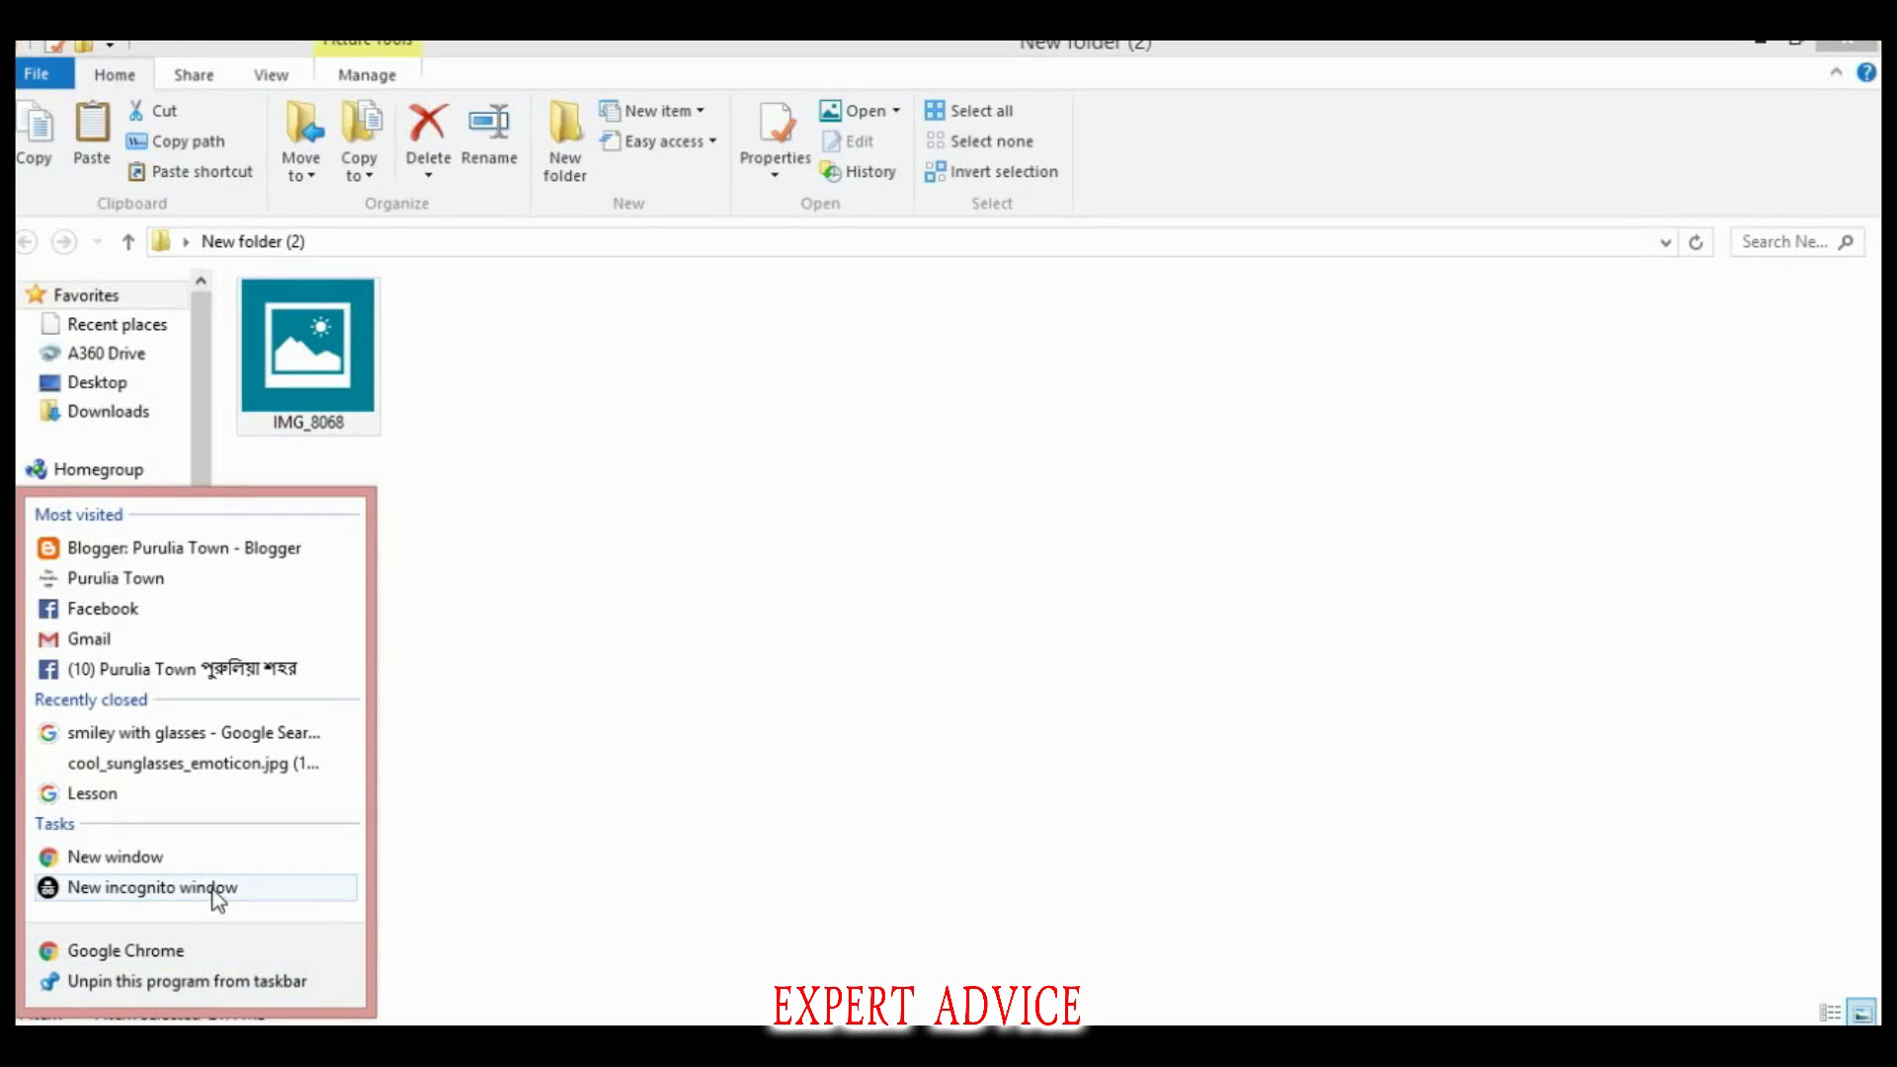
- Search Google for 'adobe camera raw' in a new Chrome incognito window
{"action": "left_click", "coordinate": [212, 890]}
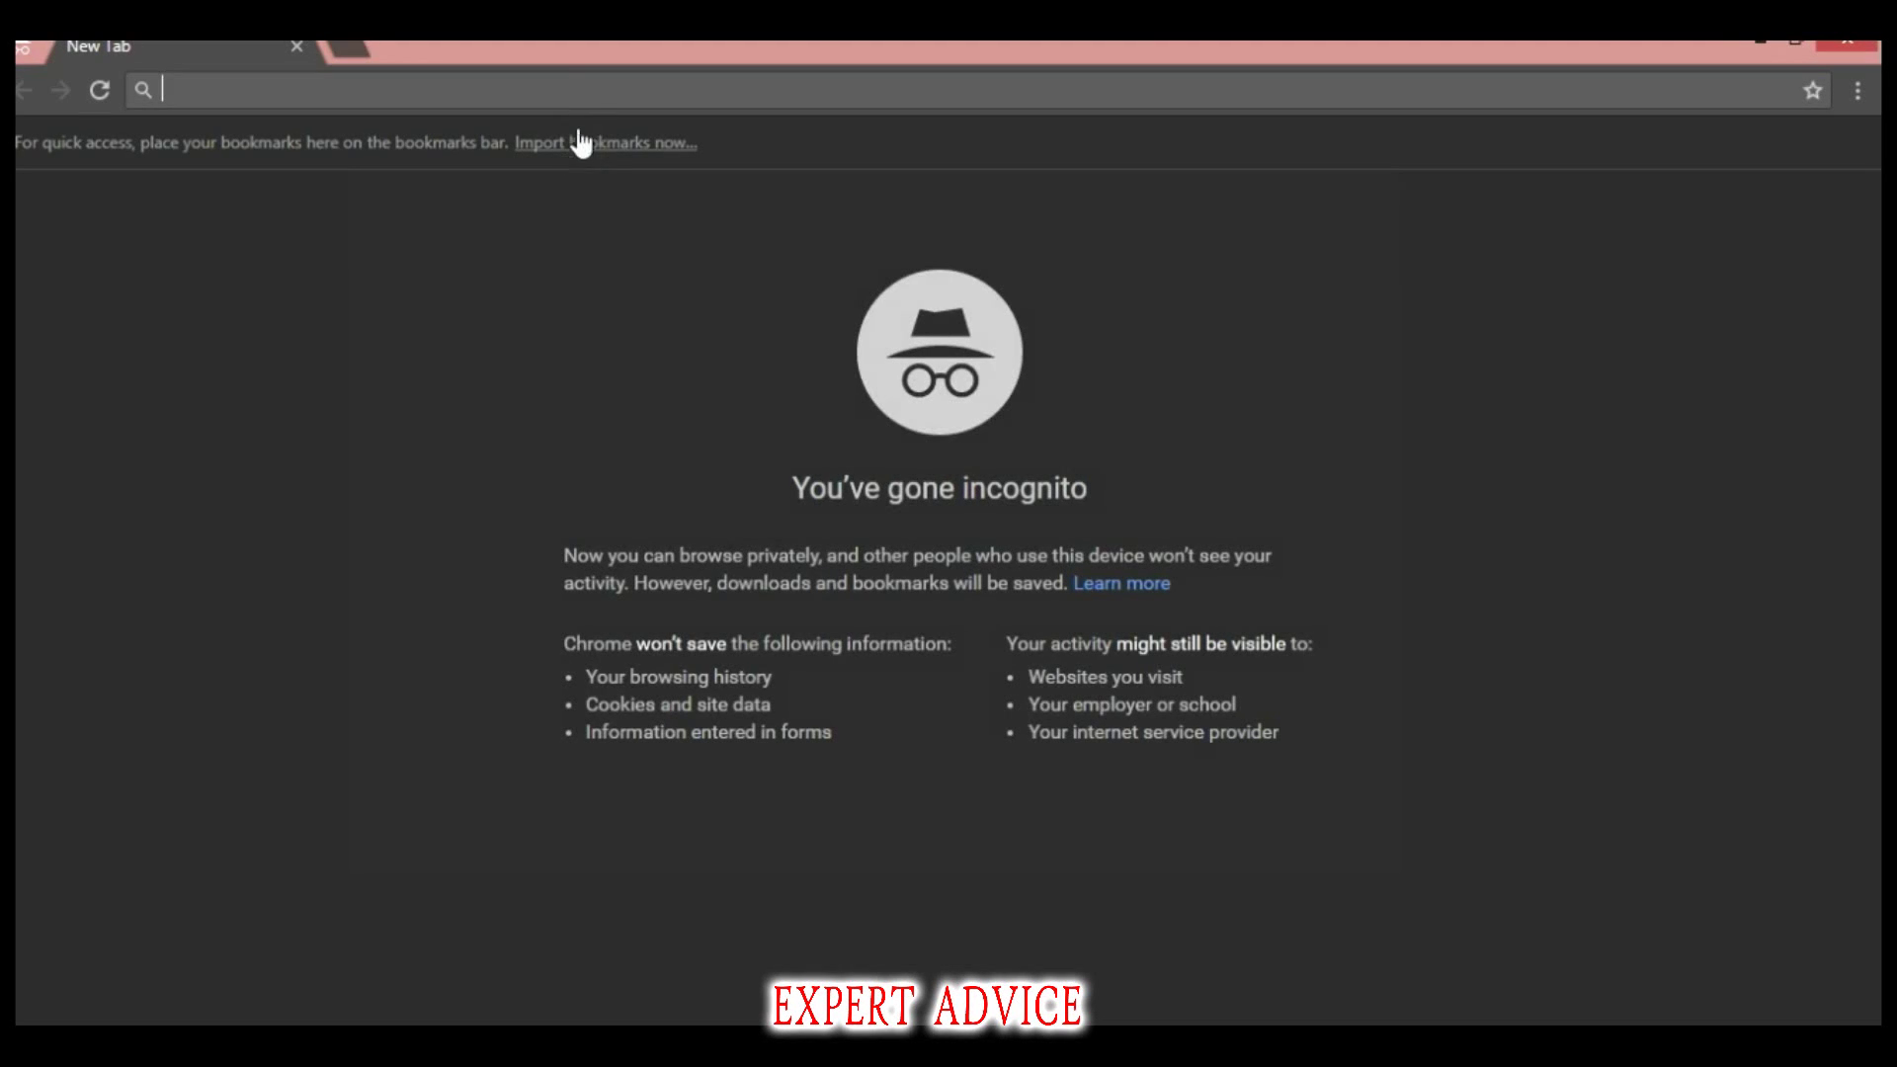
{"action": "type", "text": "a"}
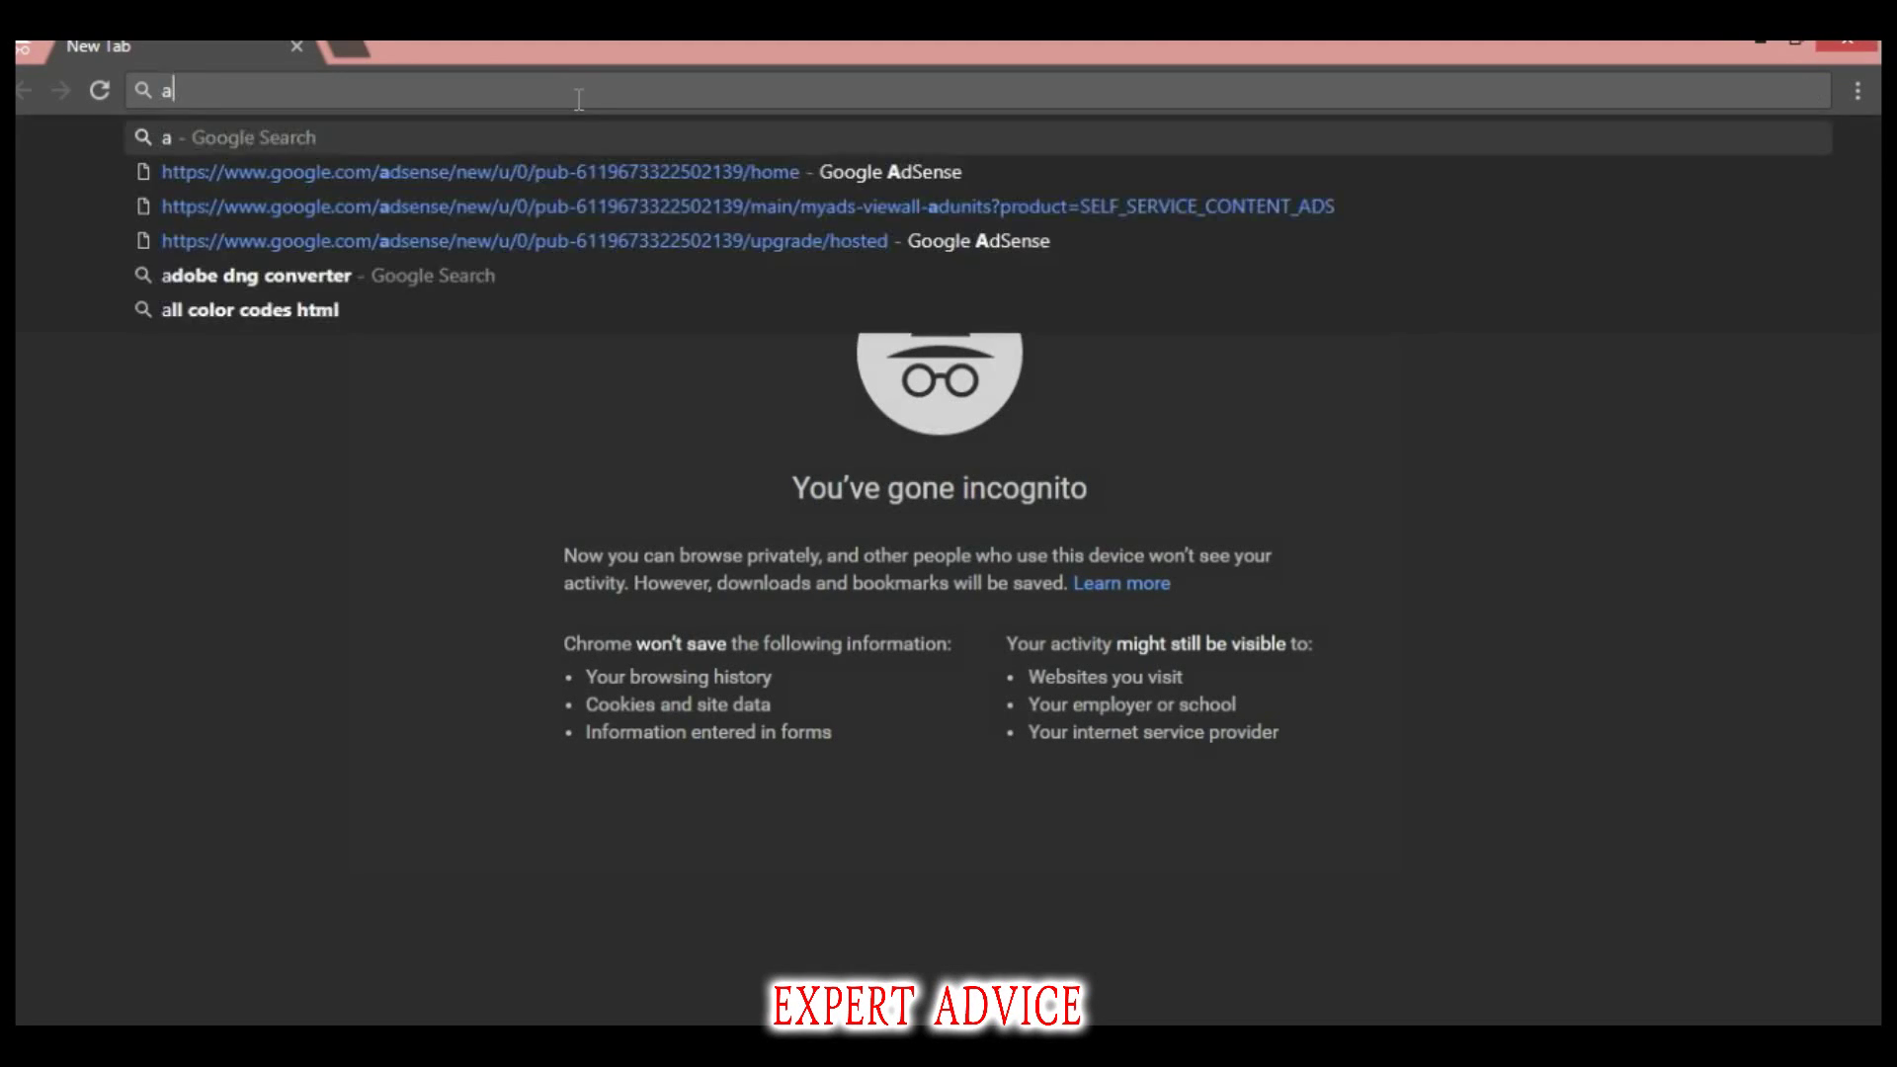
{"action": "type", "text": "dobe cam"}
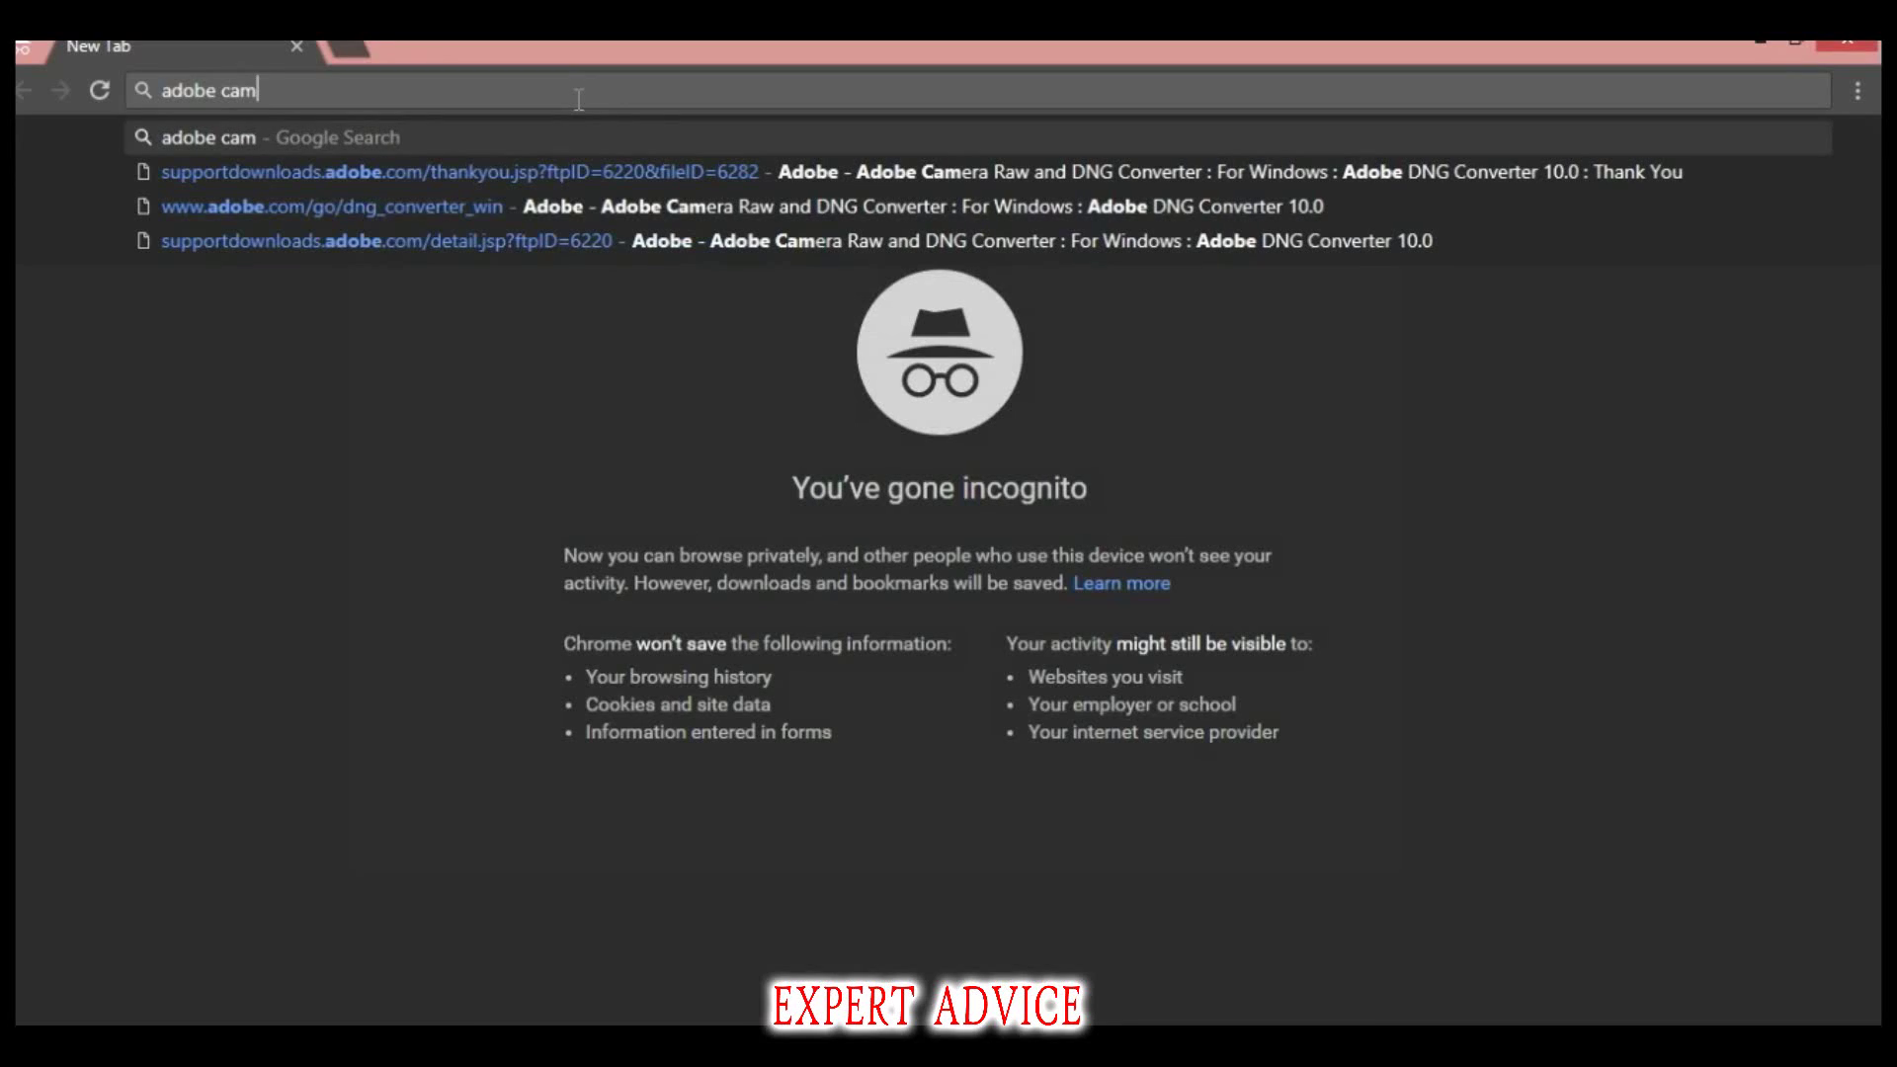
{"action": "type", "text": "era raw"}
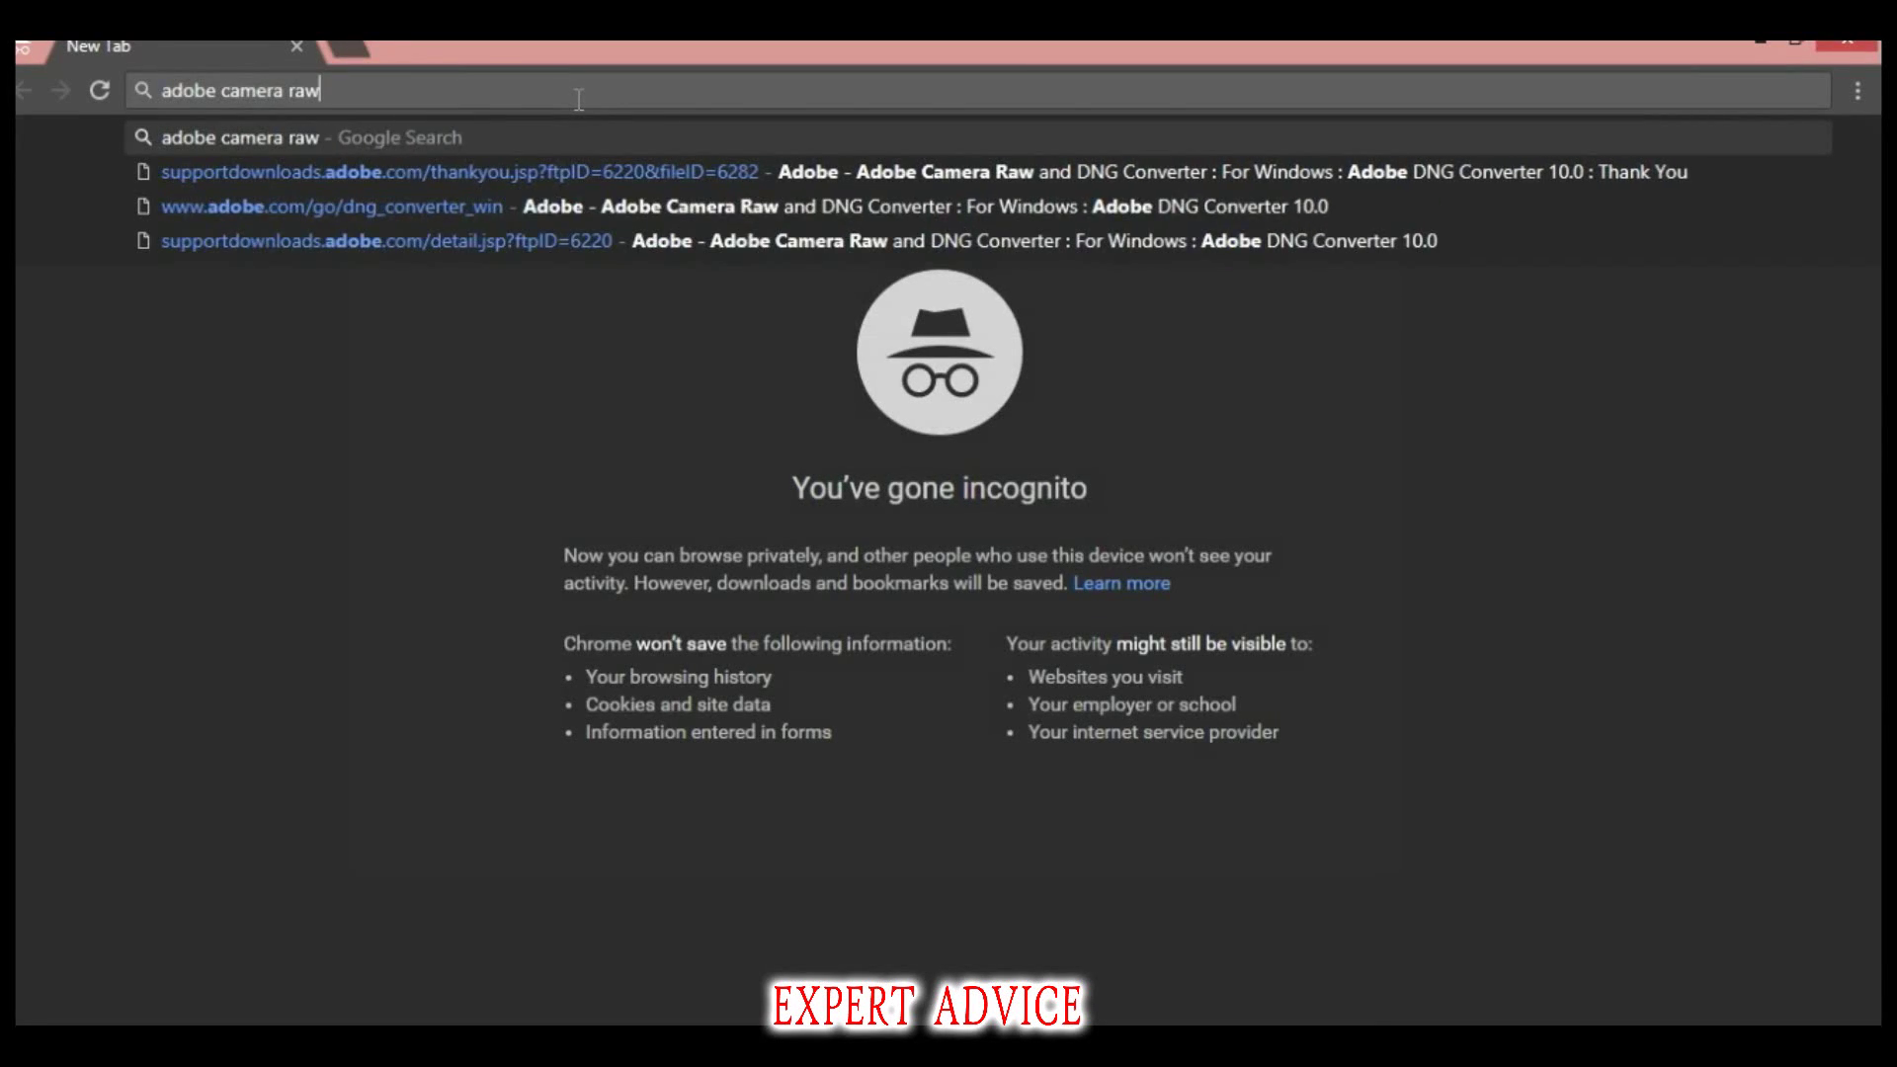
{"action": "key", "text": "Return"}
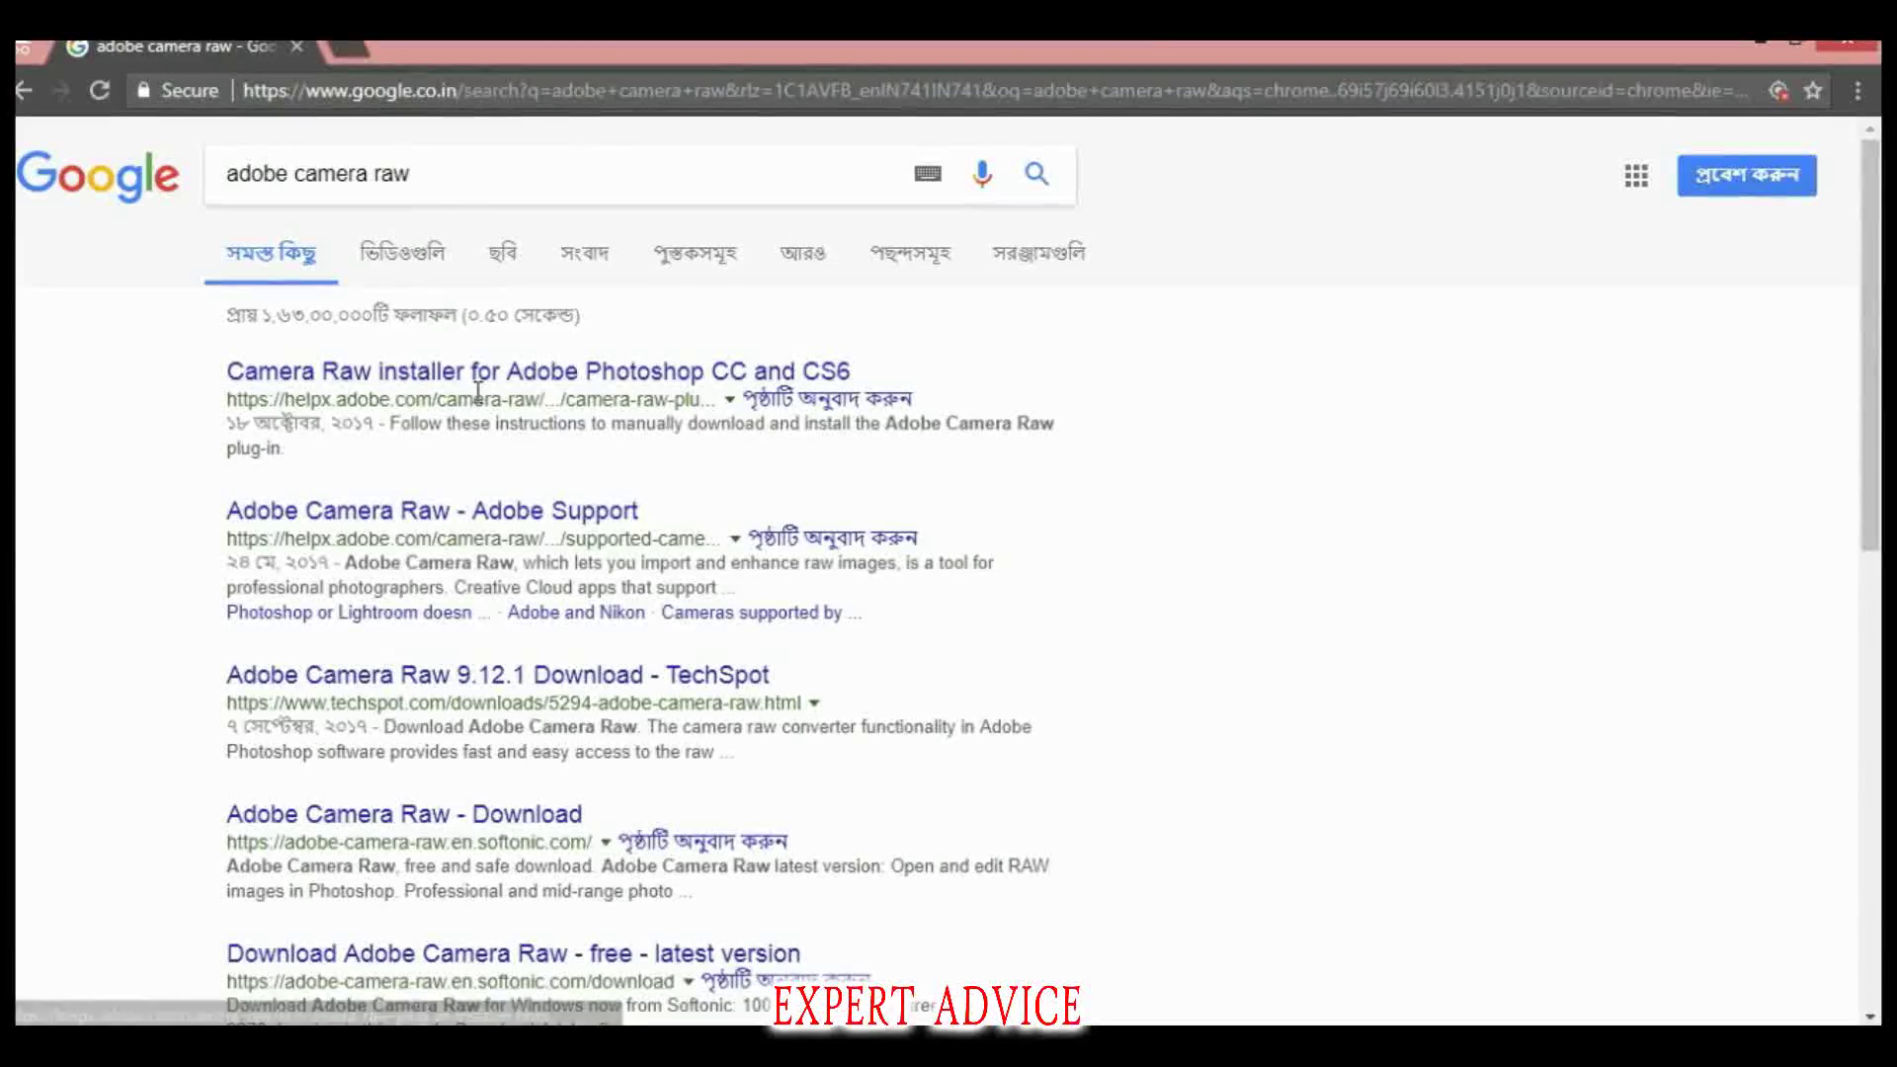
- Download CameraRaw_10_0_win.zip from Adobe's Camera Raw installer page, then select the DNGConverter_10_0 setup file
{"action": "left_click", "coordinate": [487, 391]}
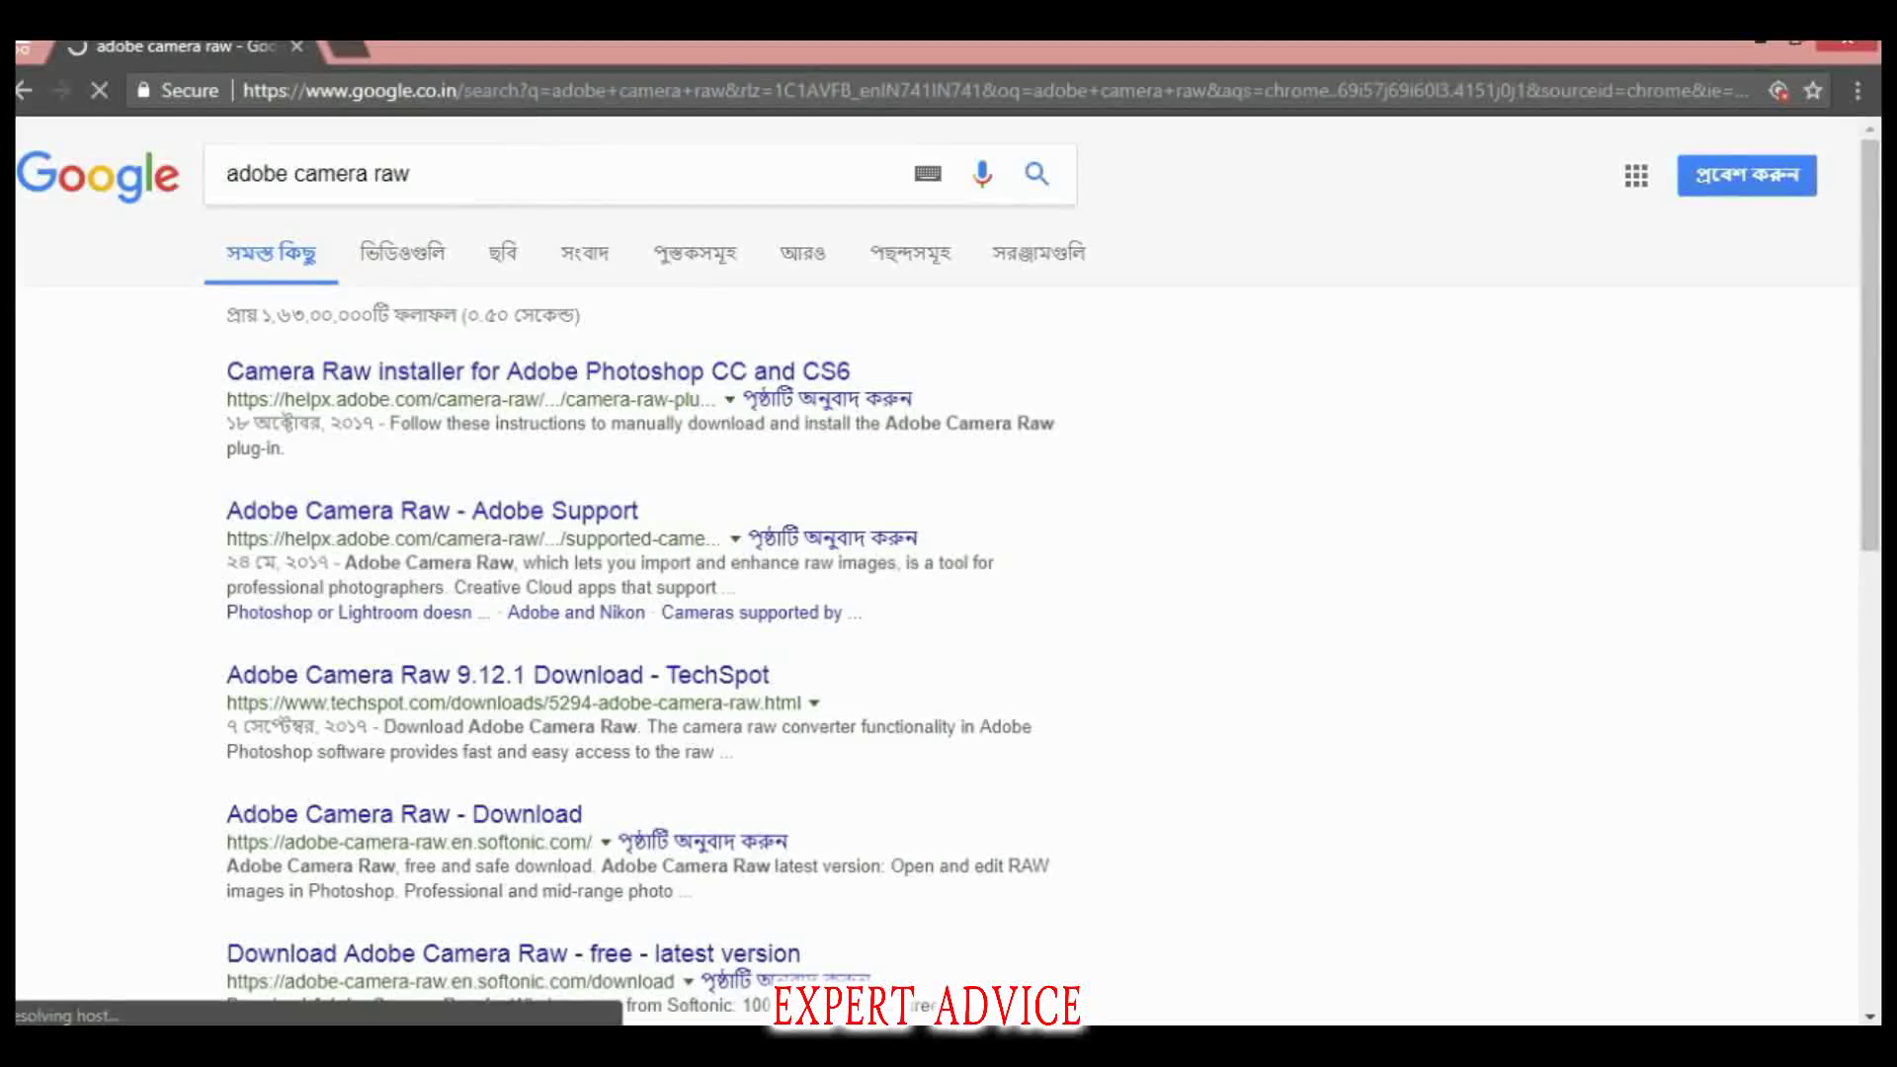
{"action": "scroll", "coordinate": [728, 884], "scroll_direction": "down", "scroll_amount": 7}
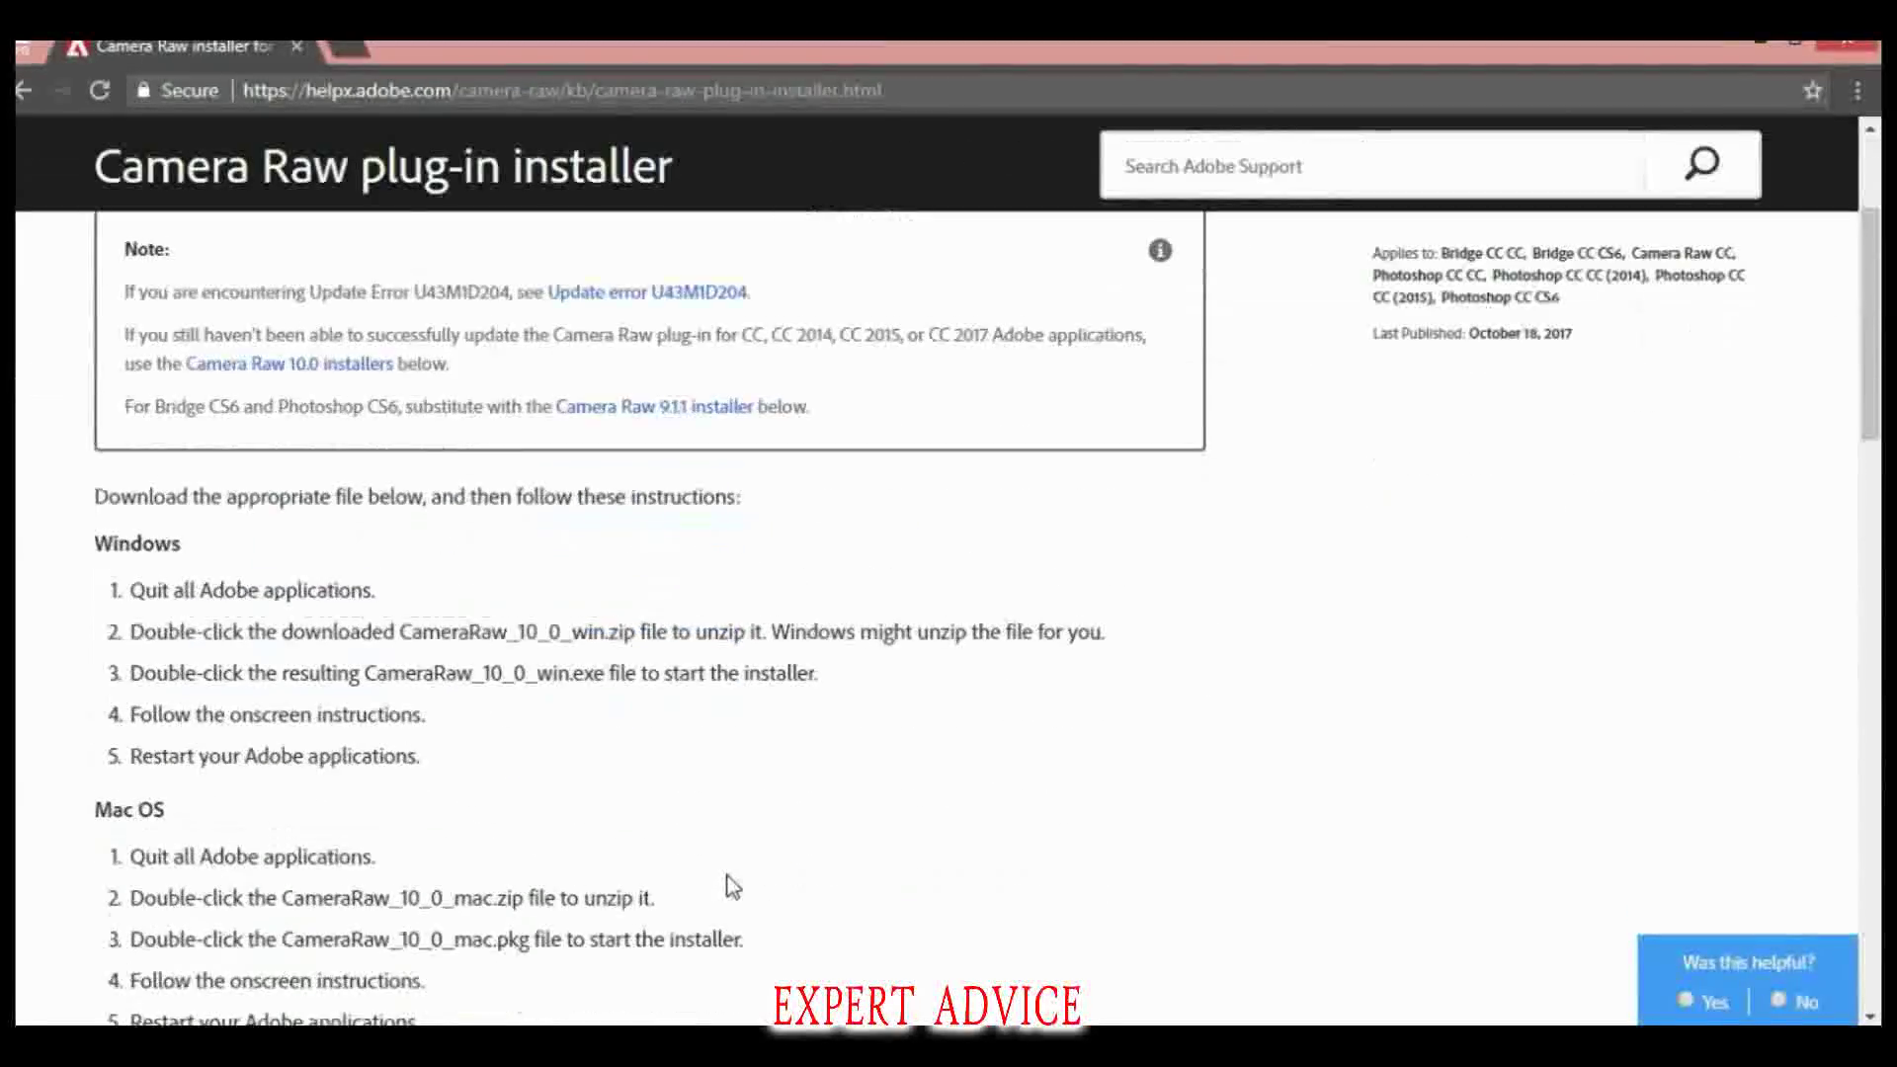
{"action": "scroll", "coordinate": [365, 781], "scroll_direction": "down", "scroll_amount": 1}
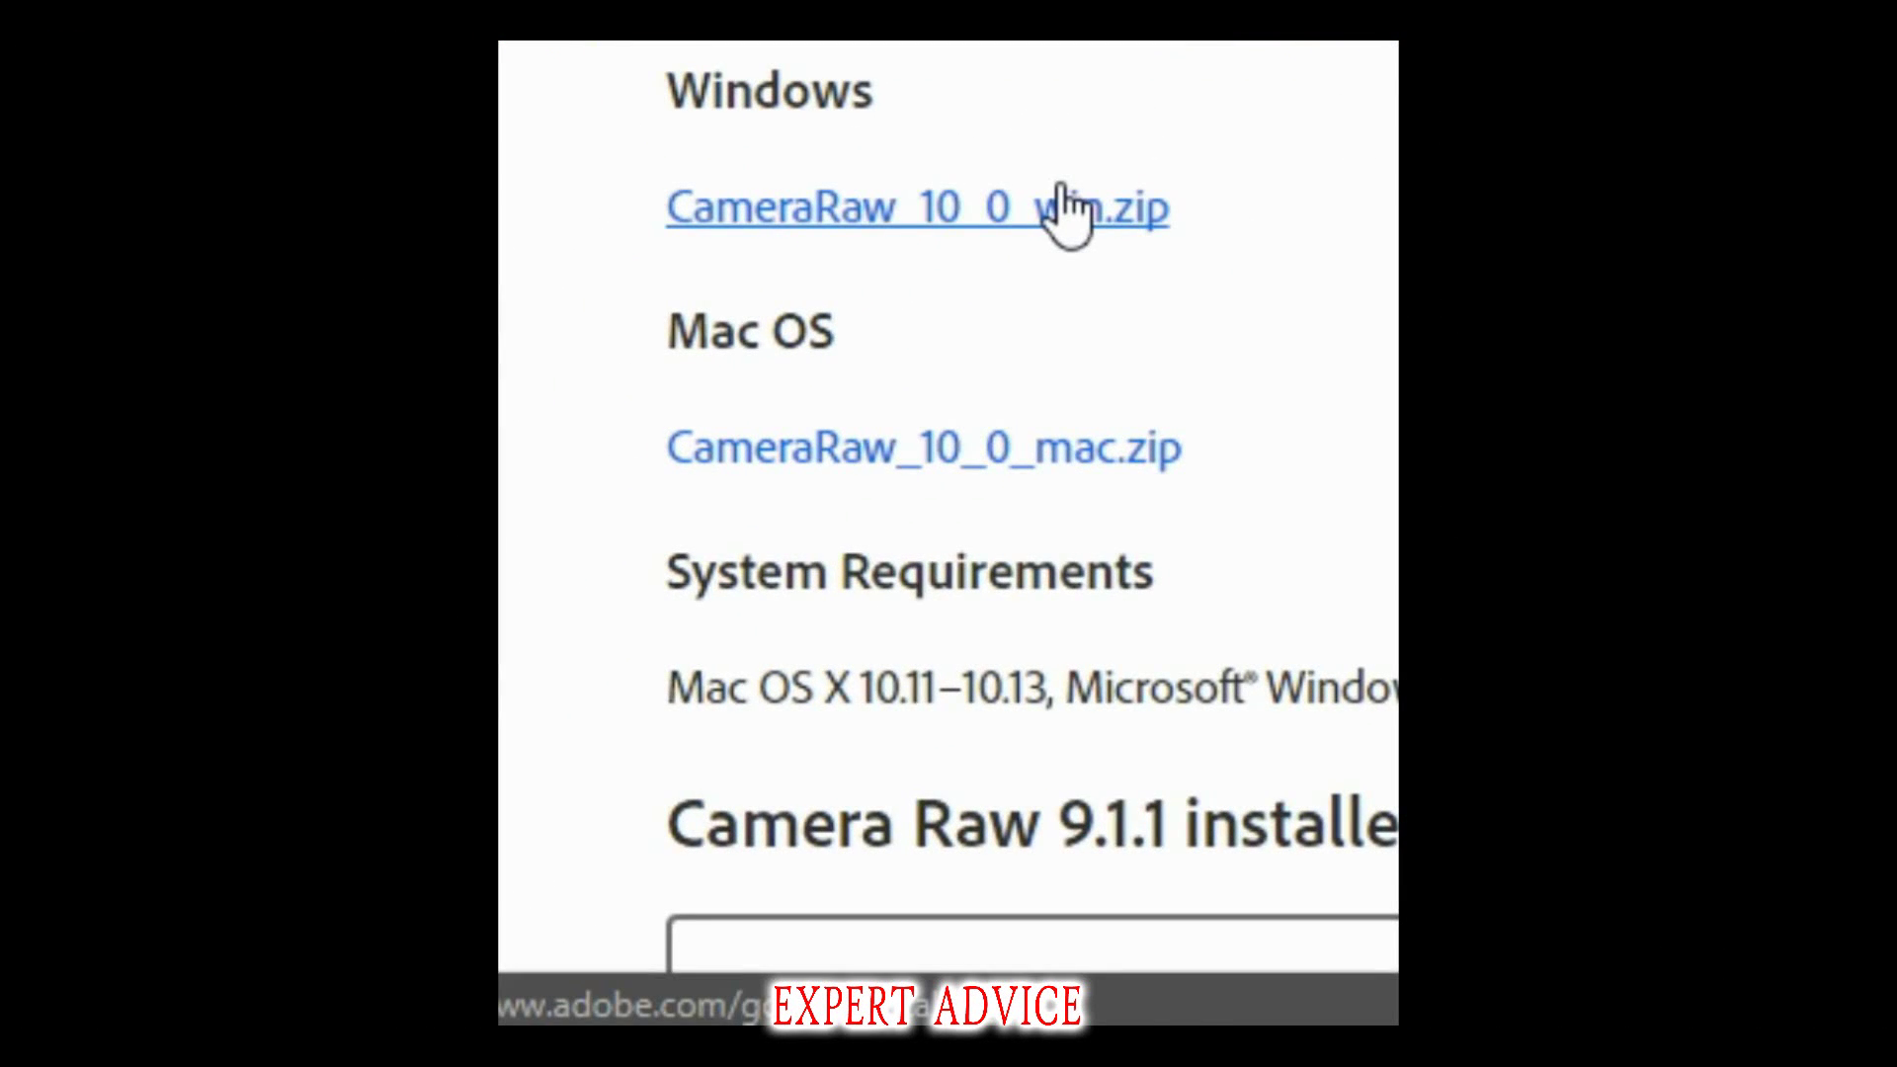
{"action": "left_click", "coordinate": [1061, 188]}
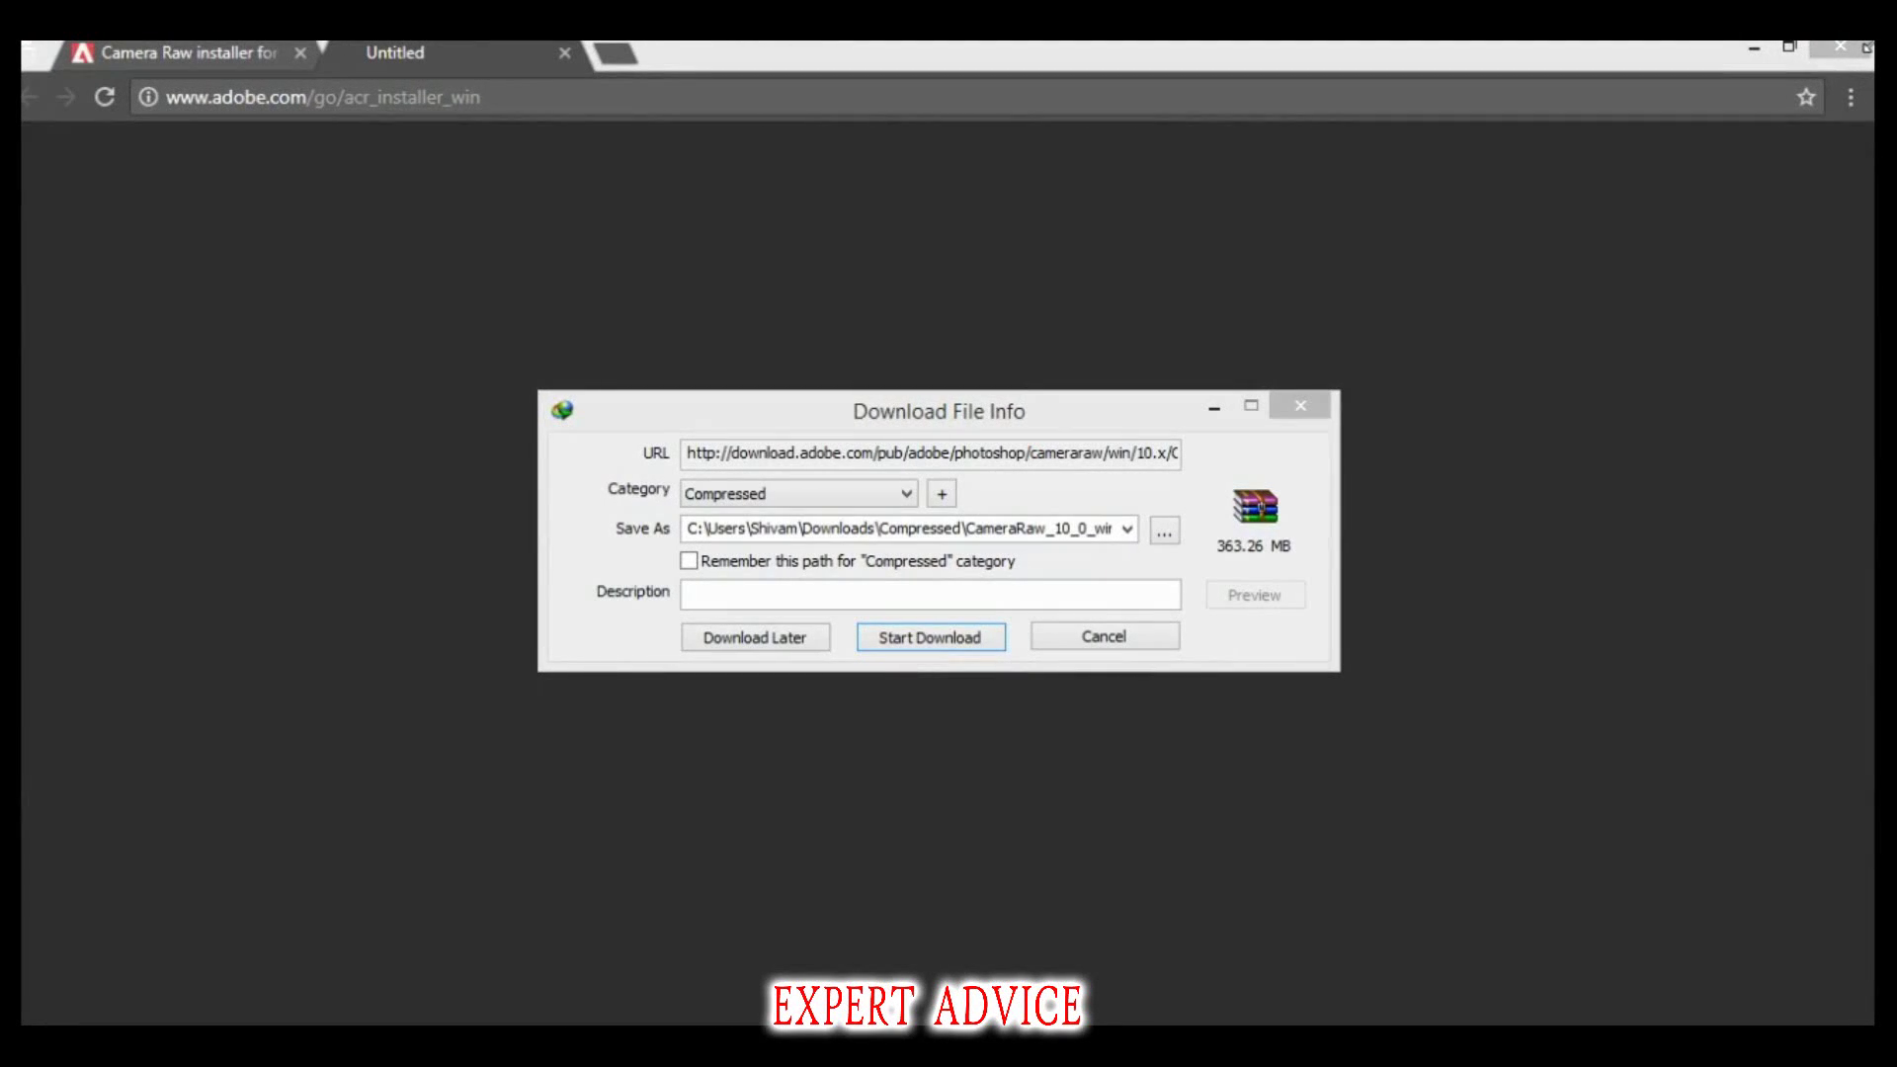
{"action": "left_click", "coordinate": [930, 641]}
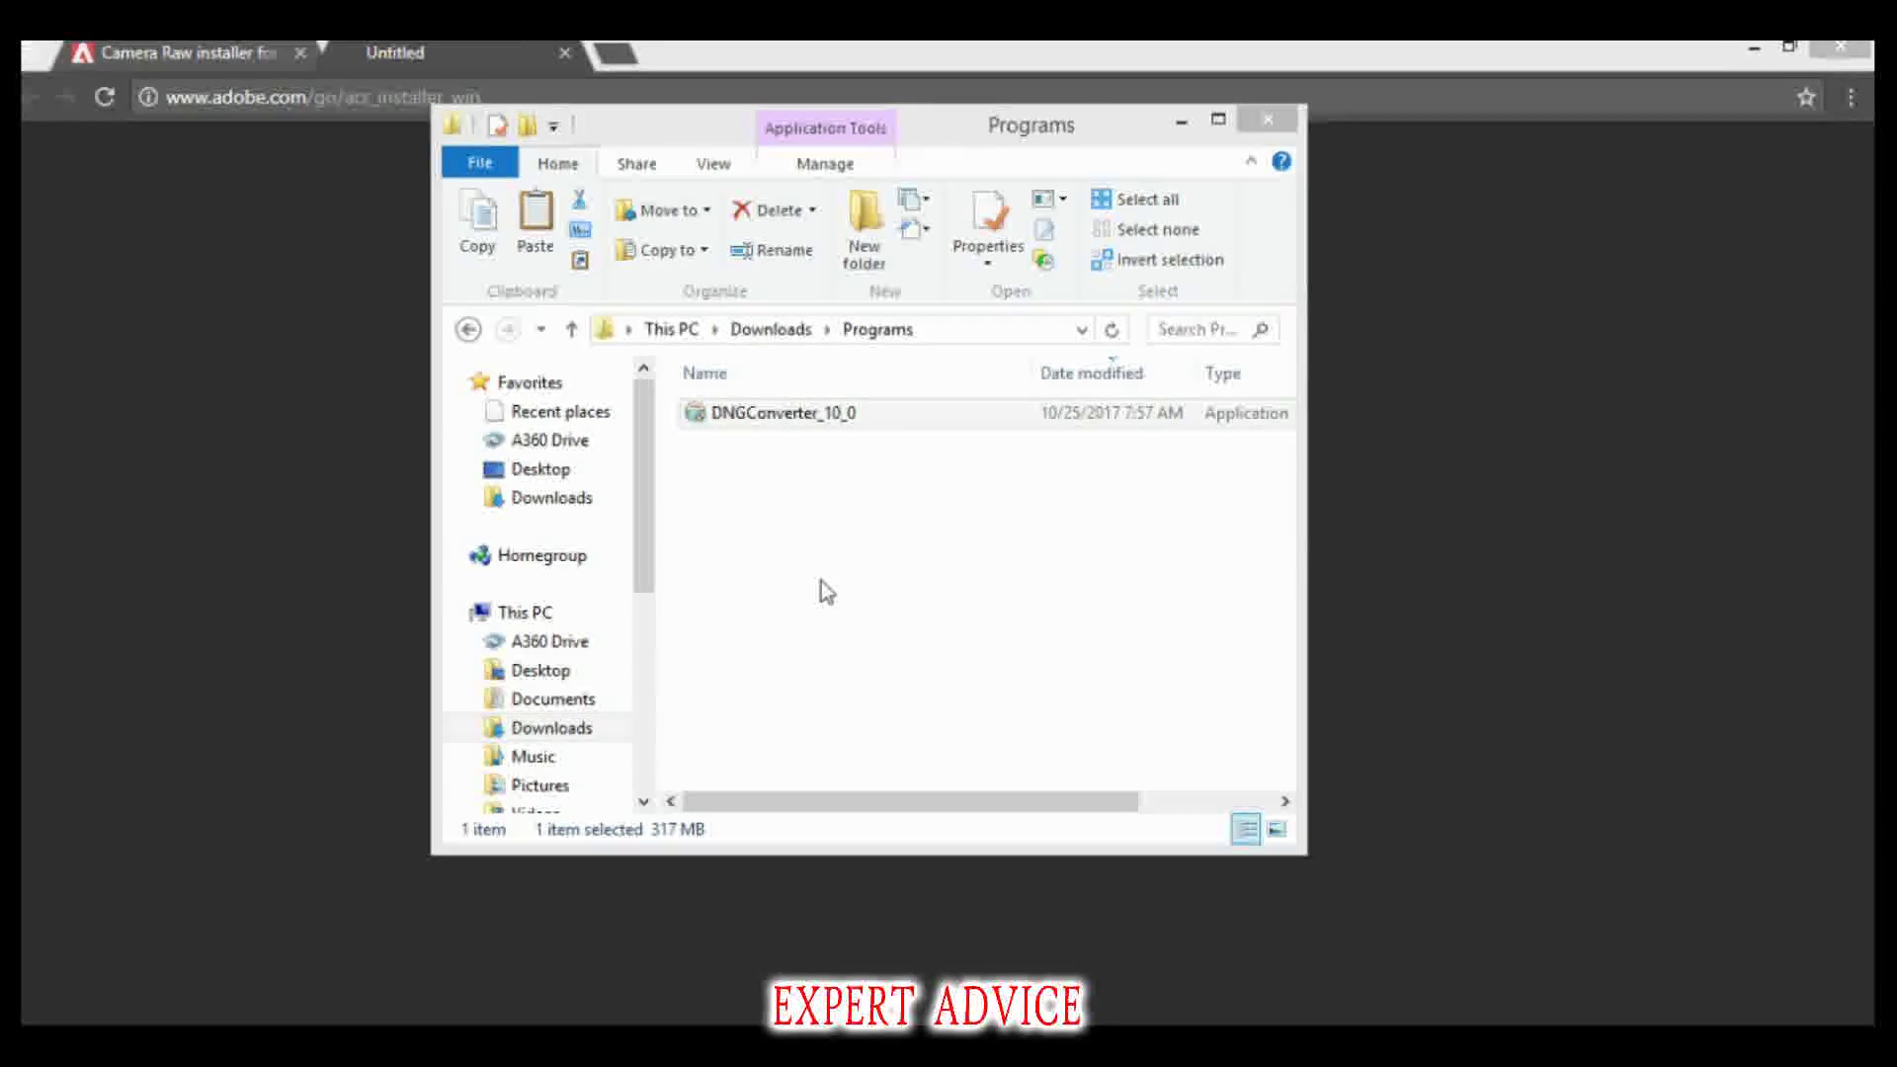
{"action": "left_click", "coordinate": [816, 415]}
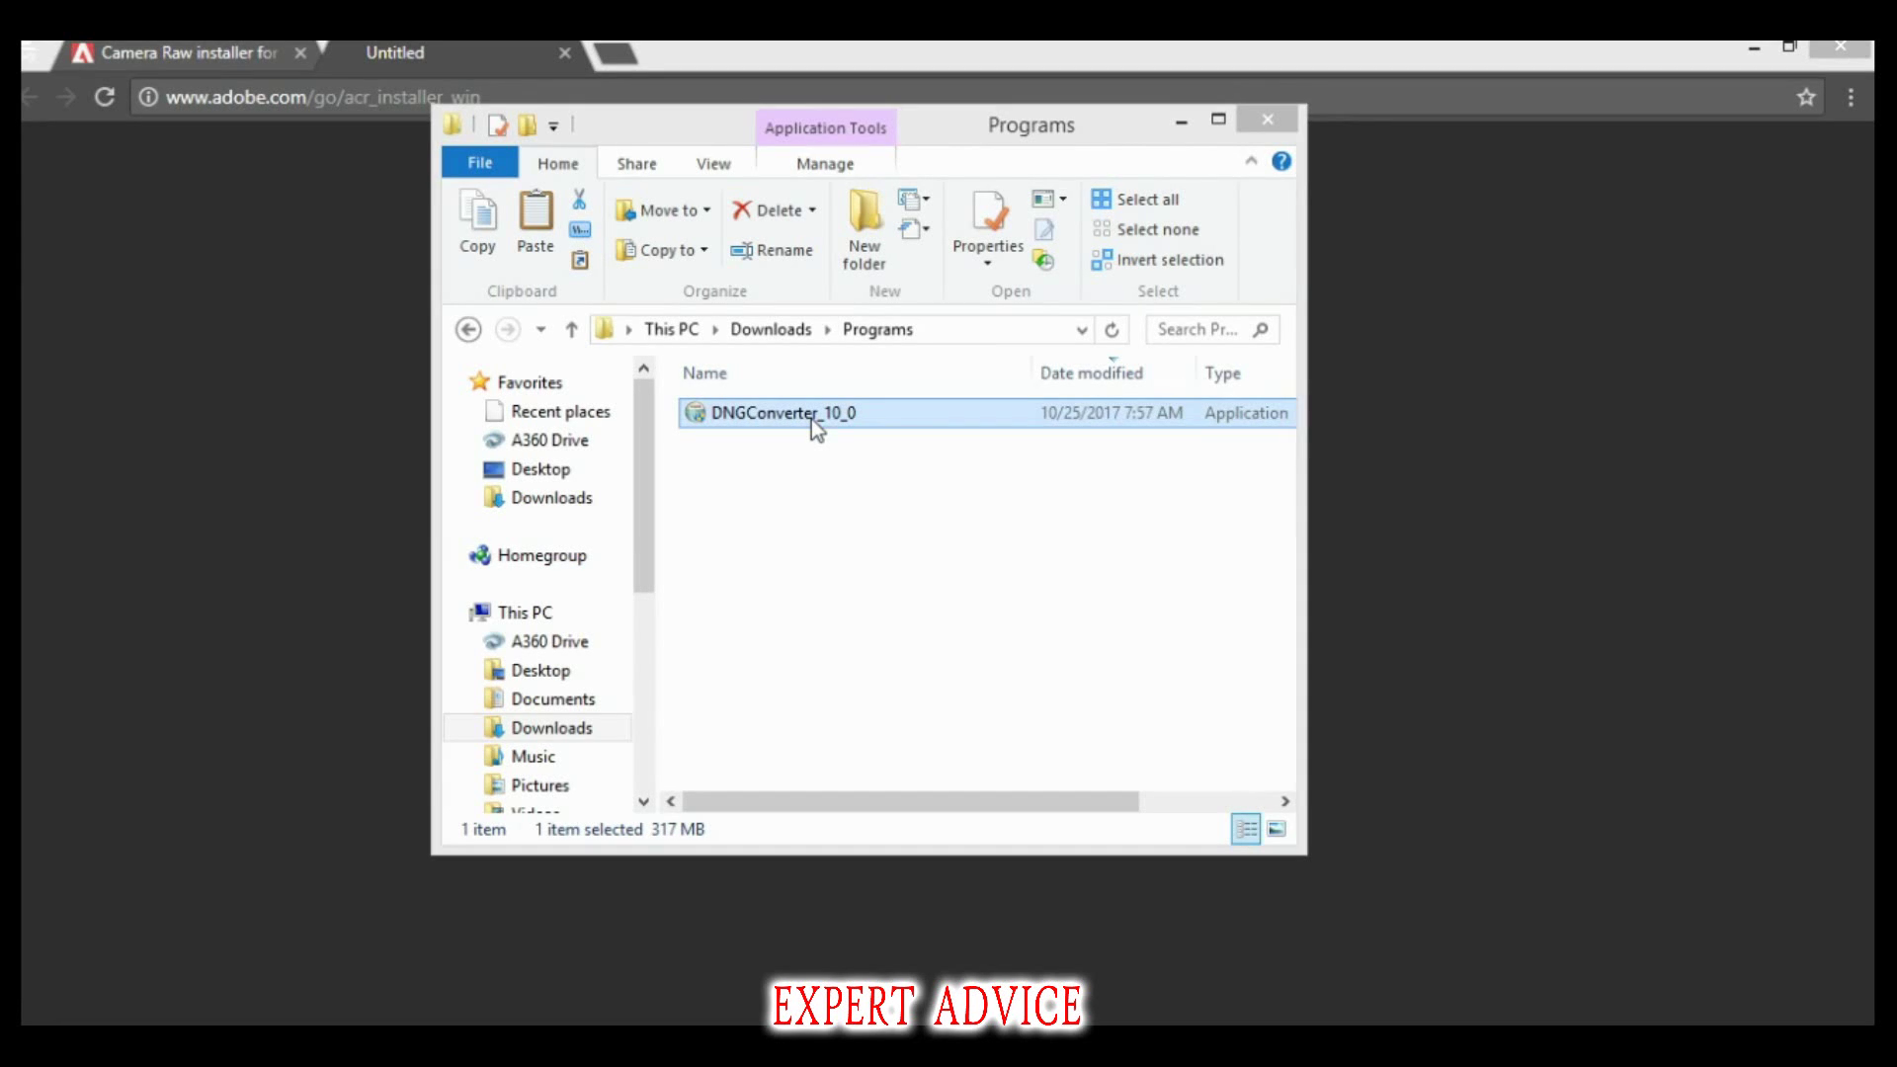
- Run the DNGConverter_10_0 setup to install Adobe DNG Converter 10.0
{"action": "right_click", "coordinate": [812, 423]}
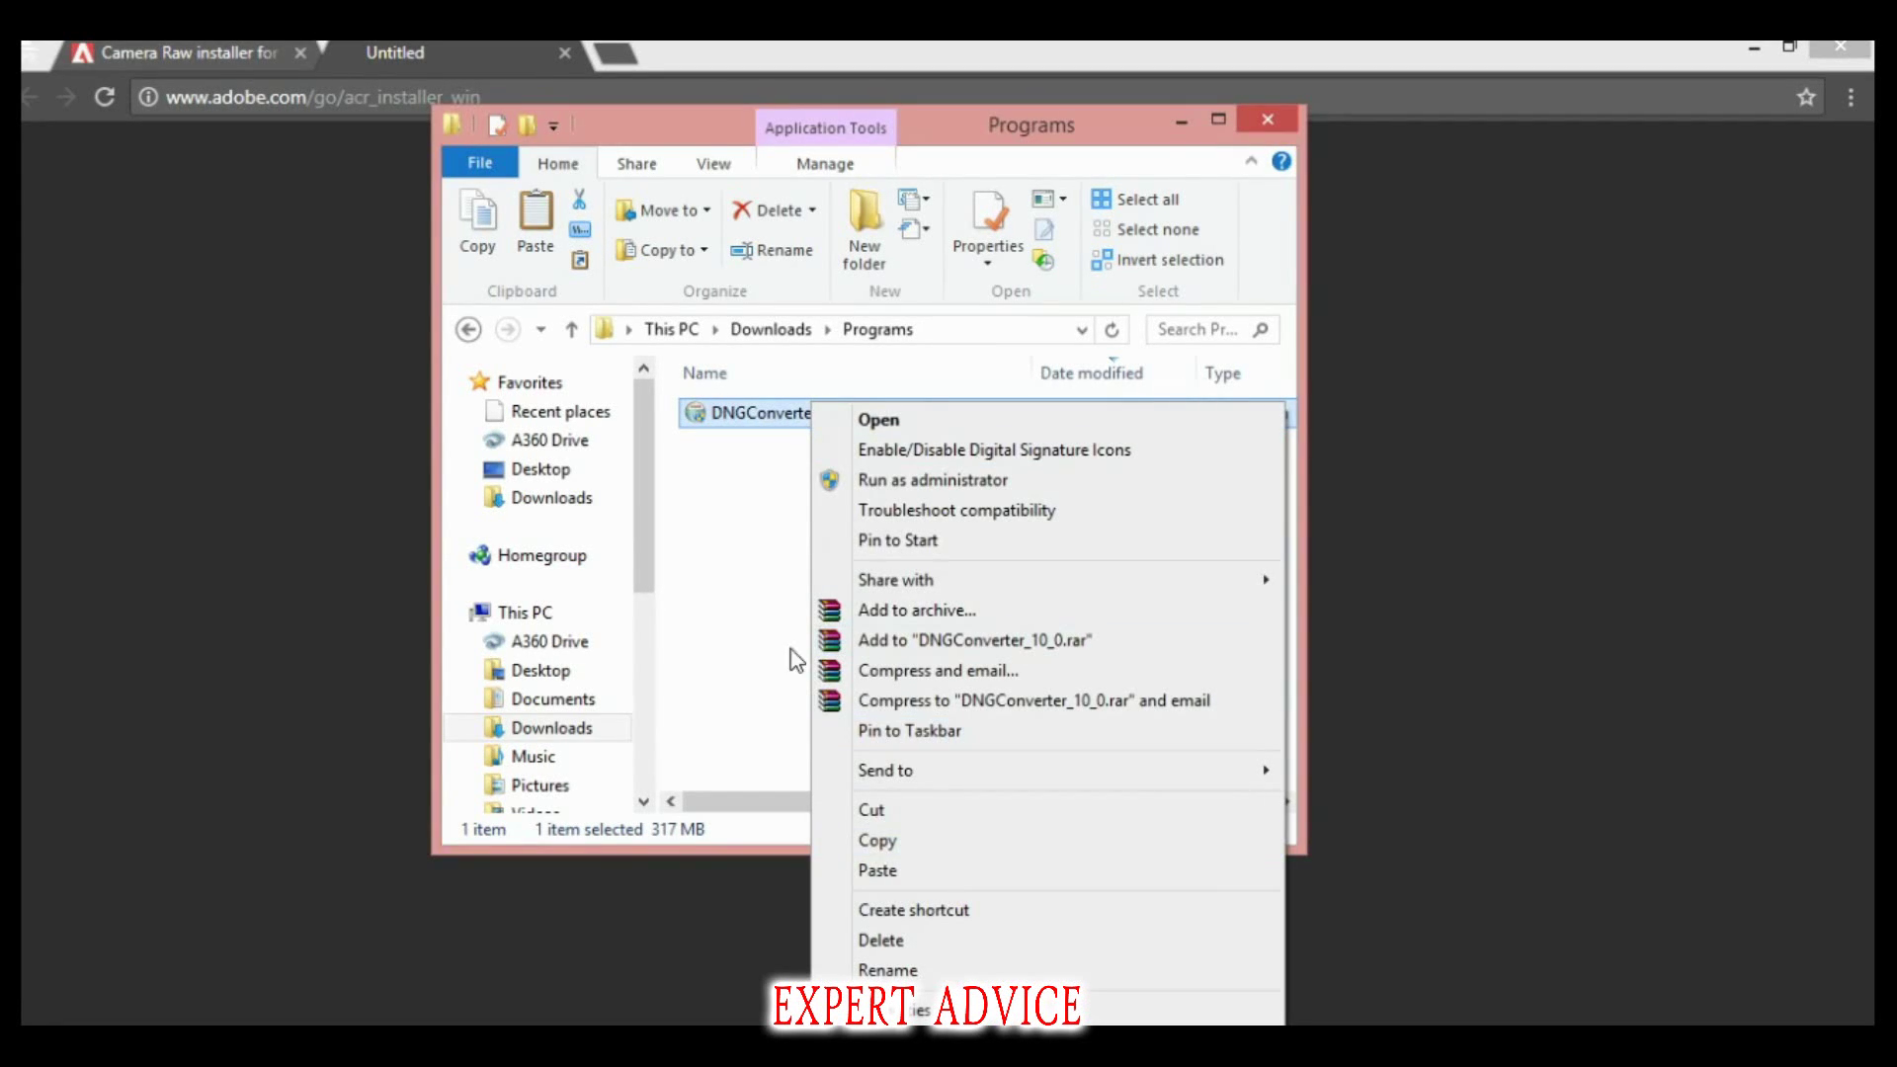
{"action": "left_click", "coordinate": [867, 421]}
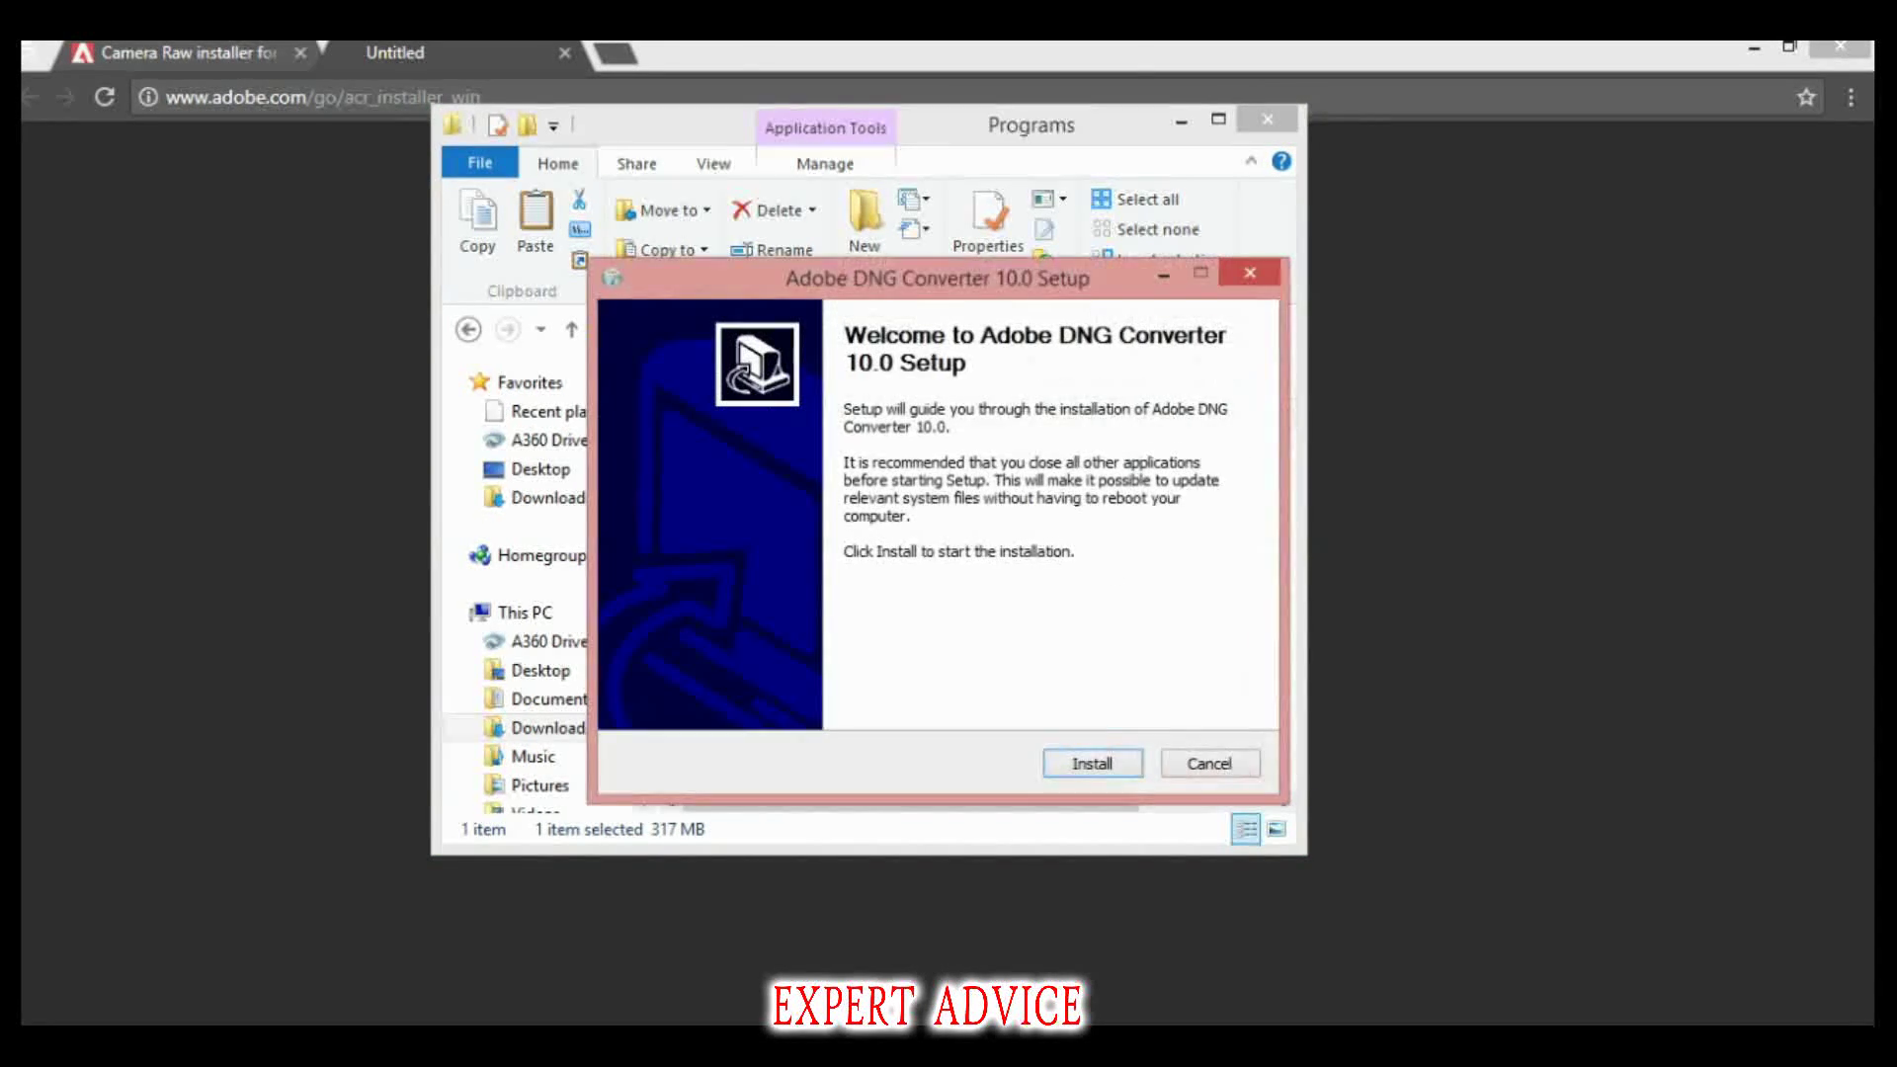
{"action": "left_click", "coordinate": [1129, 769]}
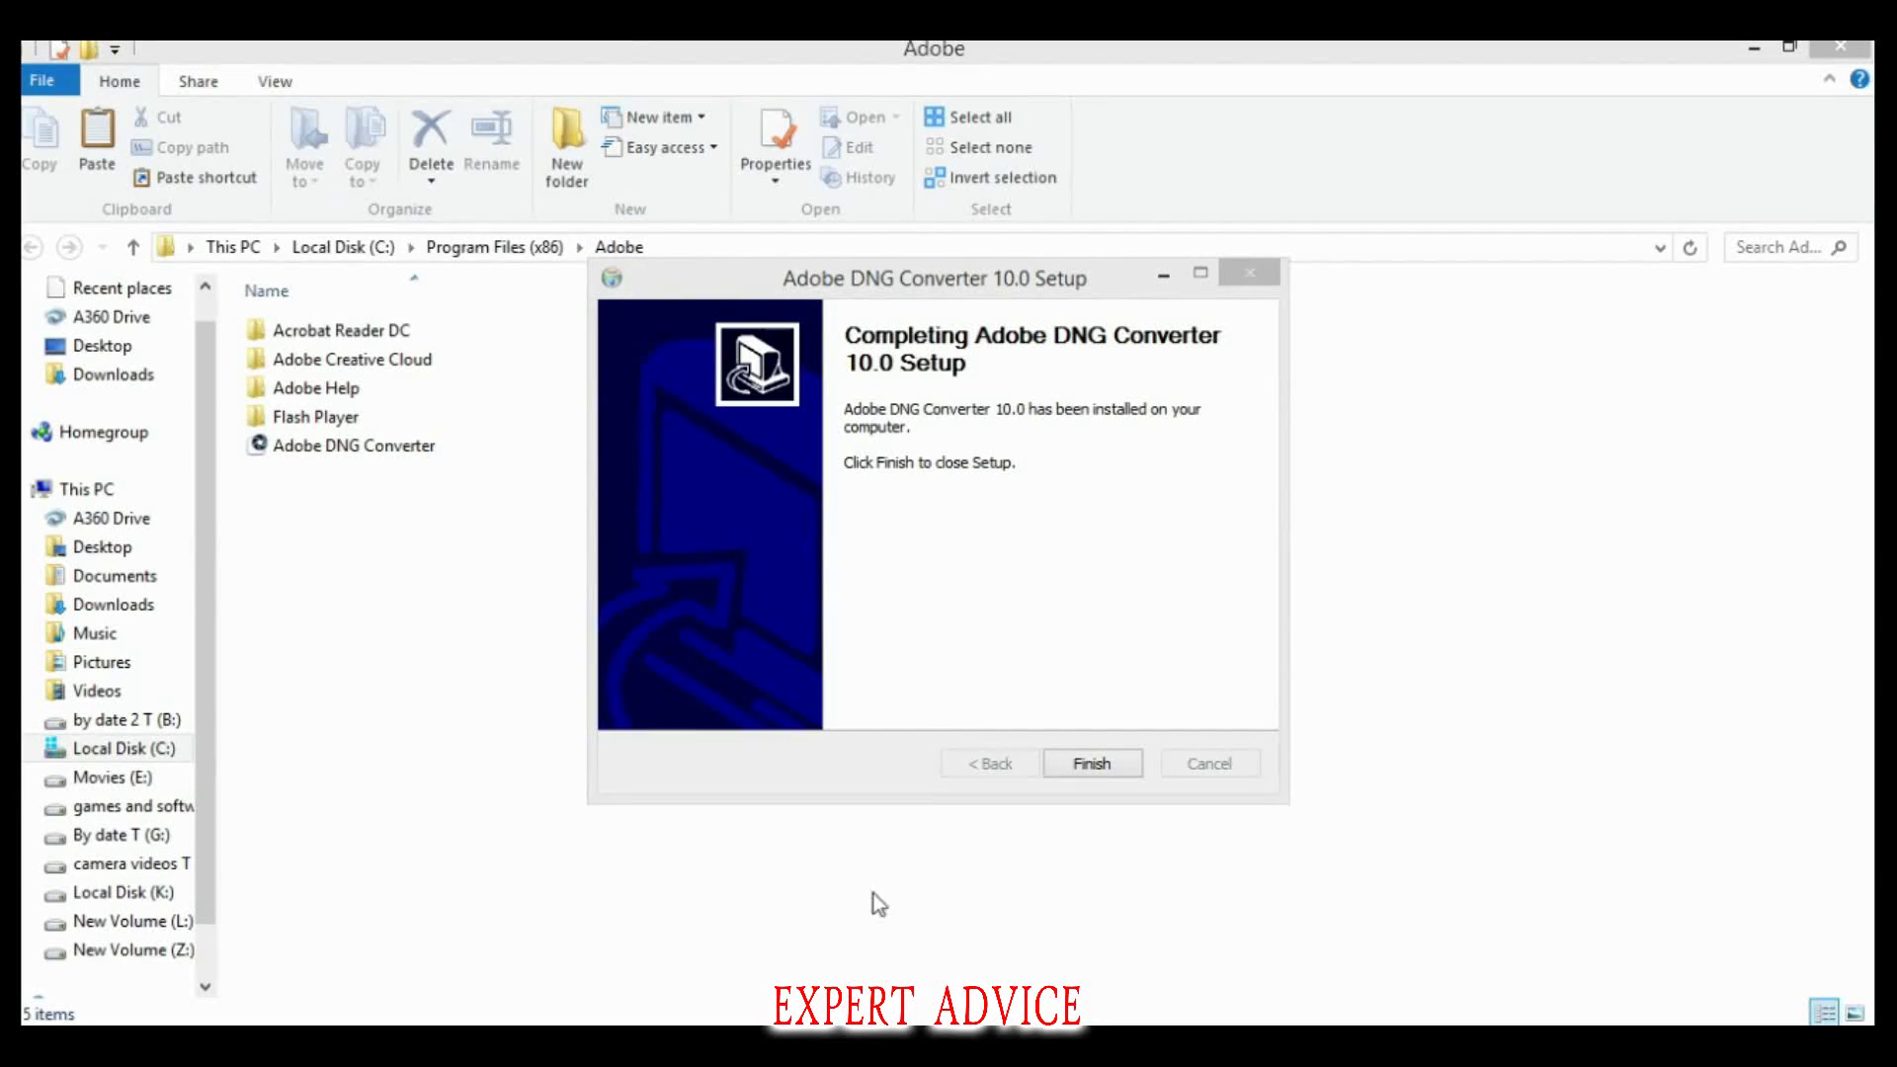
{"action": "left_click", "coordinate": [1075, 761]}
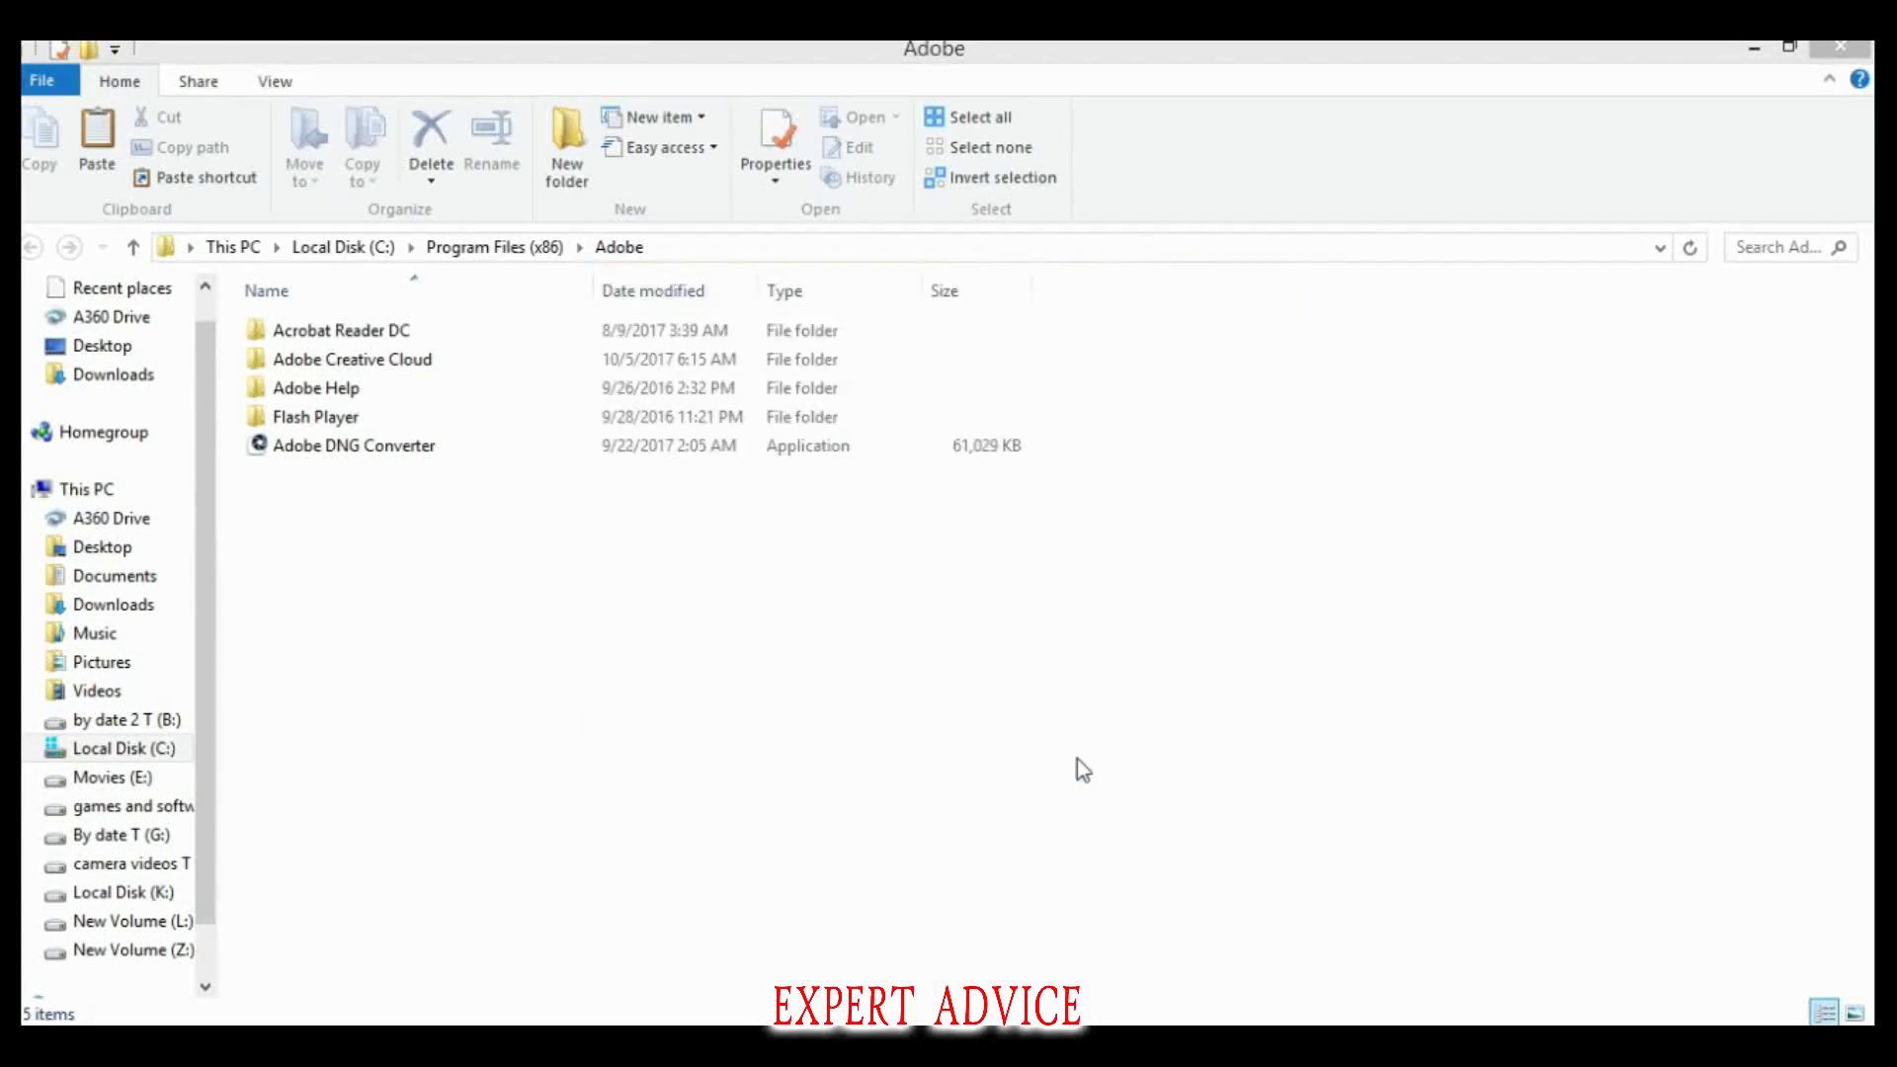
- Confirm Adobe DNG Converter in the Program Files folder and minimize the folder windows
{"action": "left_click", "coordinate": [383, 447]}
{"action": "left_click", "coordinate": [377, 453]}
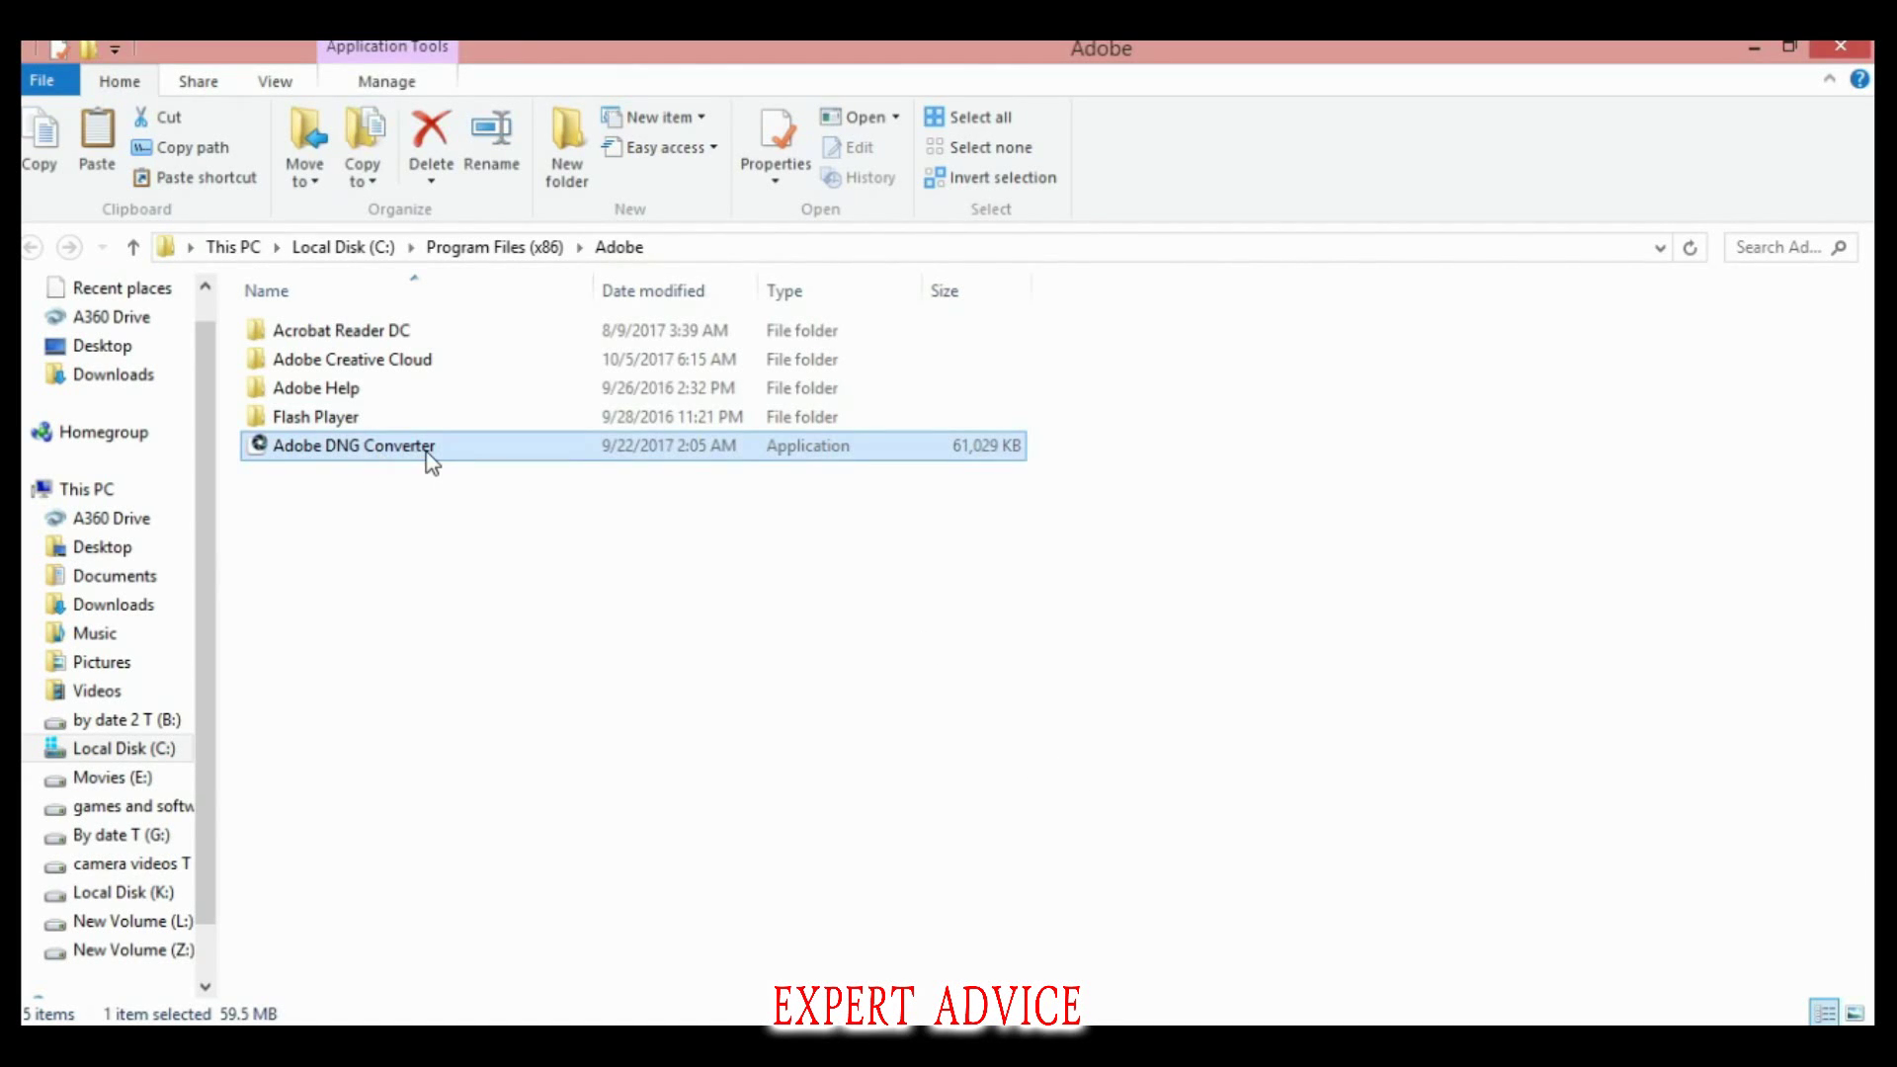
{"action": "left_click", "coordinate": [1752, 55]}
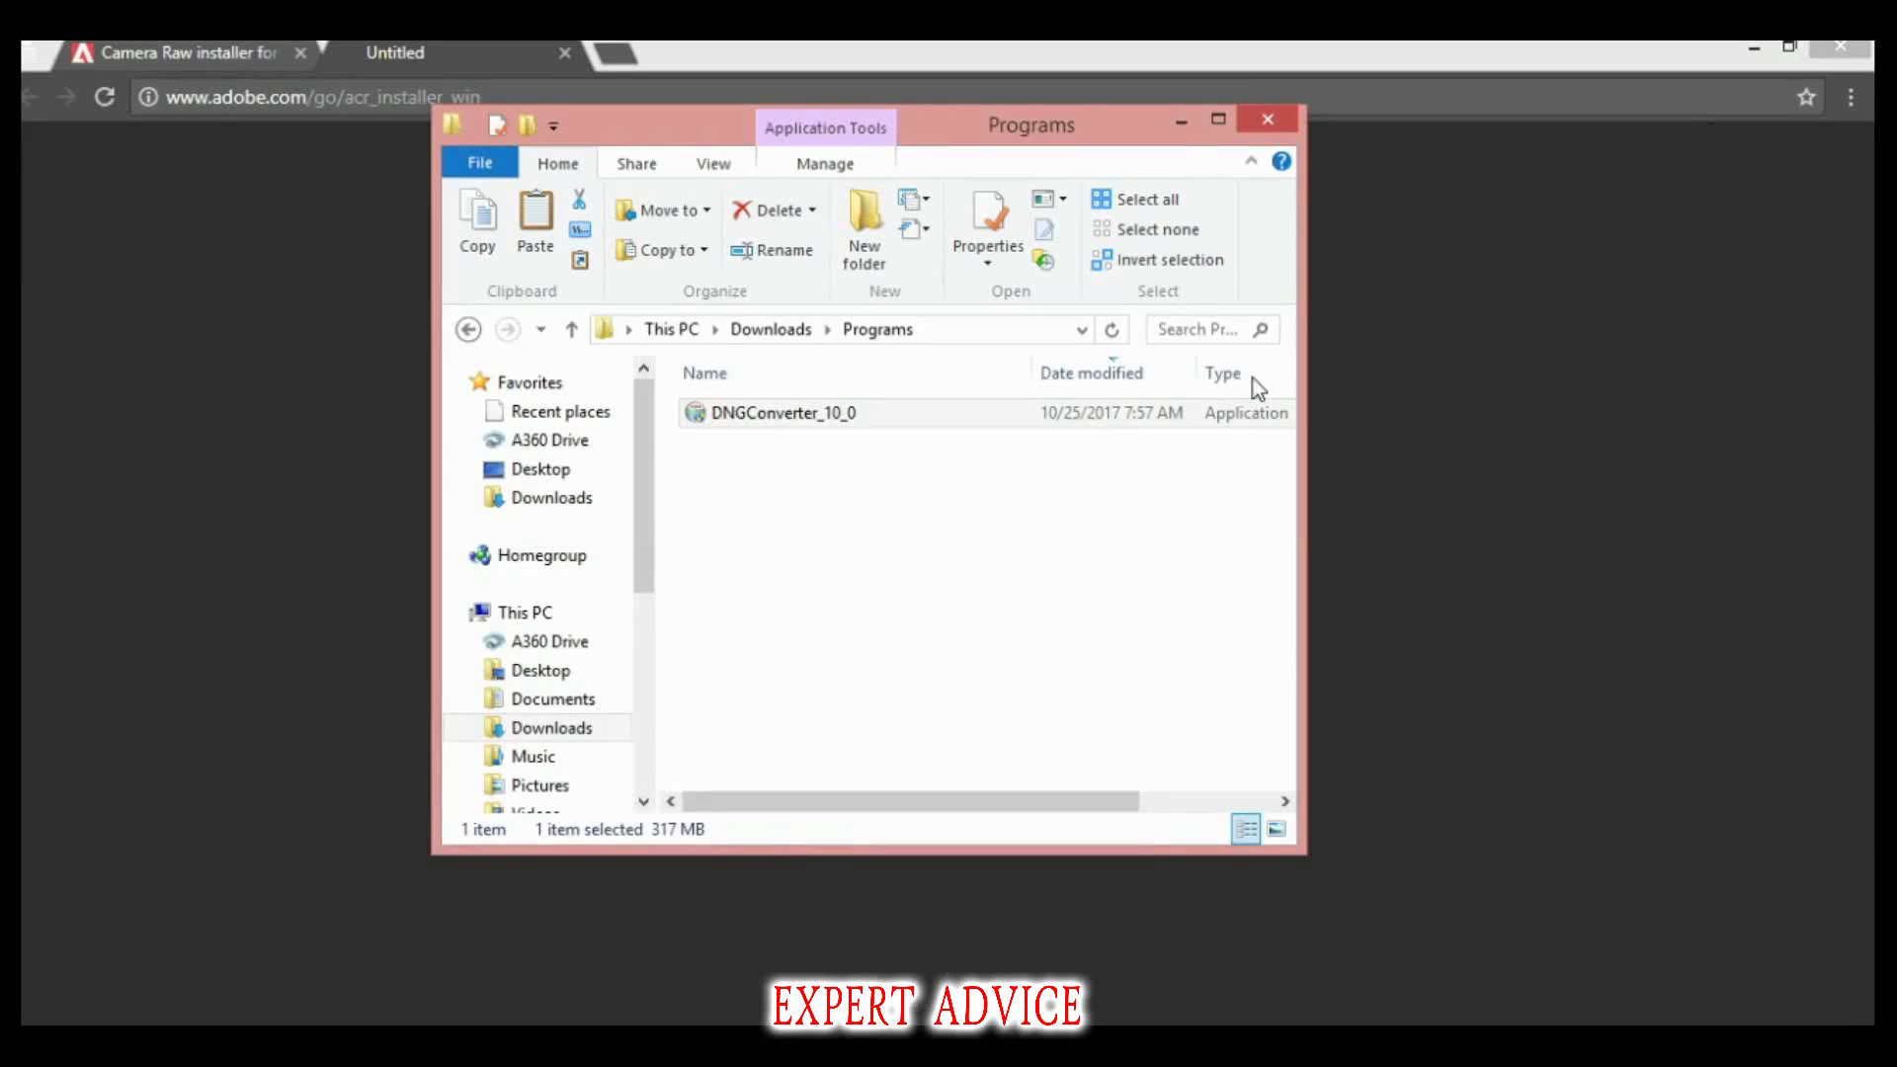
{"action": "left_click", "coordinate": [1182, 132]}
- Launch Adobe DNG Converter by searching 'adobe' from the Start screen
{"action": "left_click", "coordinate": [1755, 45]}
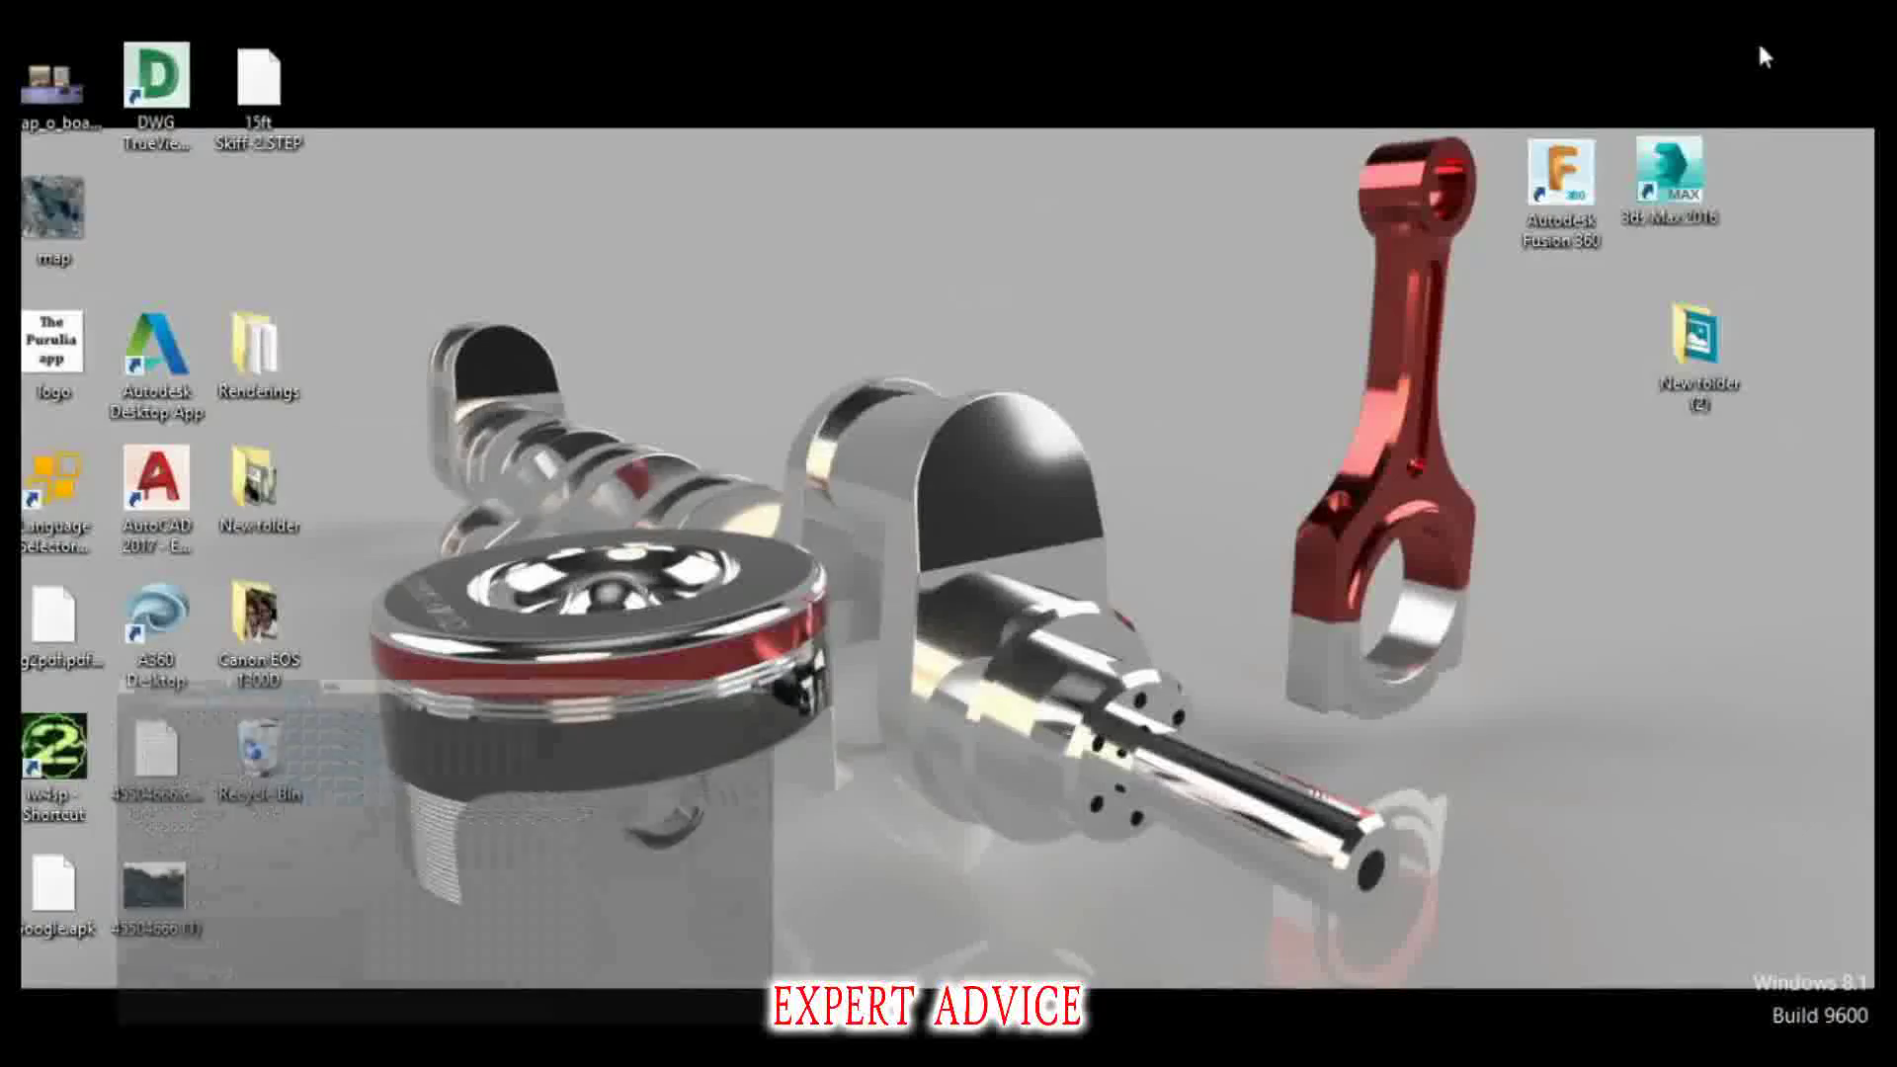
{"action": "key", "text": "super"}
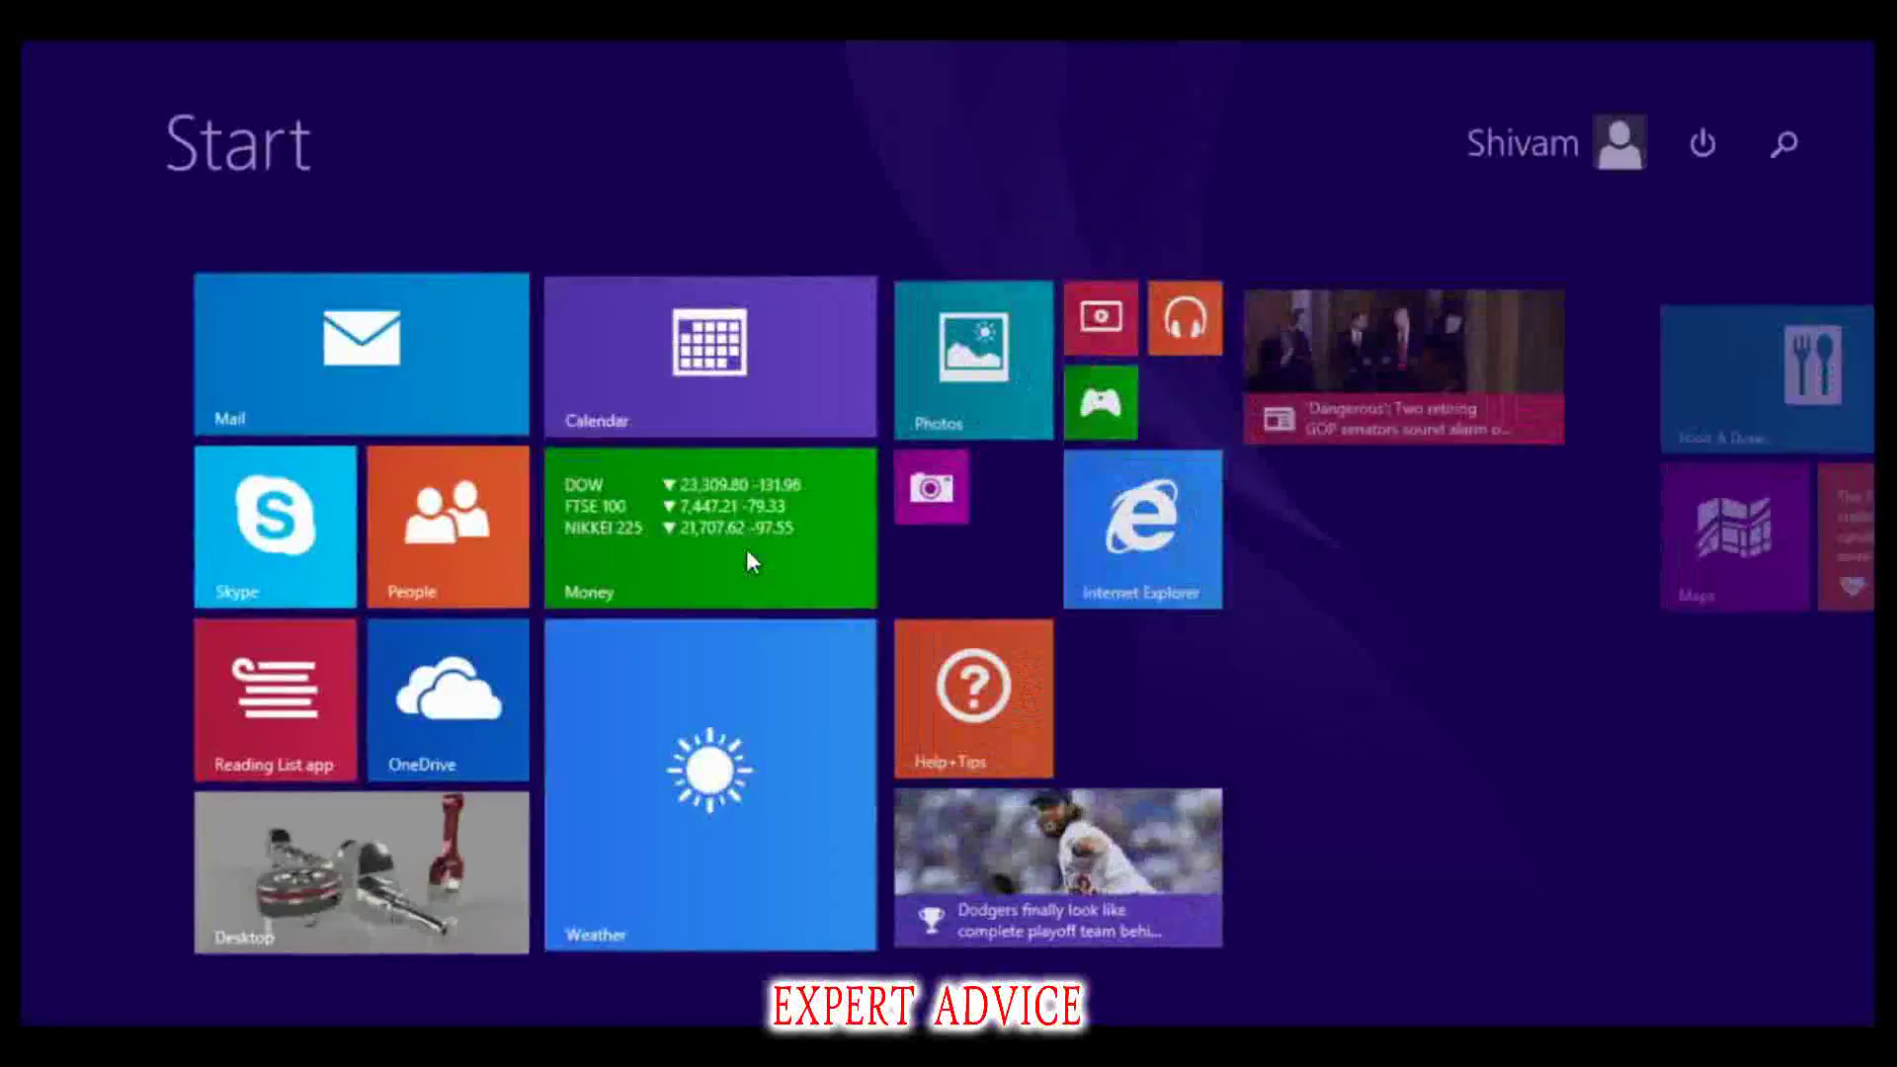
{"action": "type", "text": "a"}
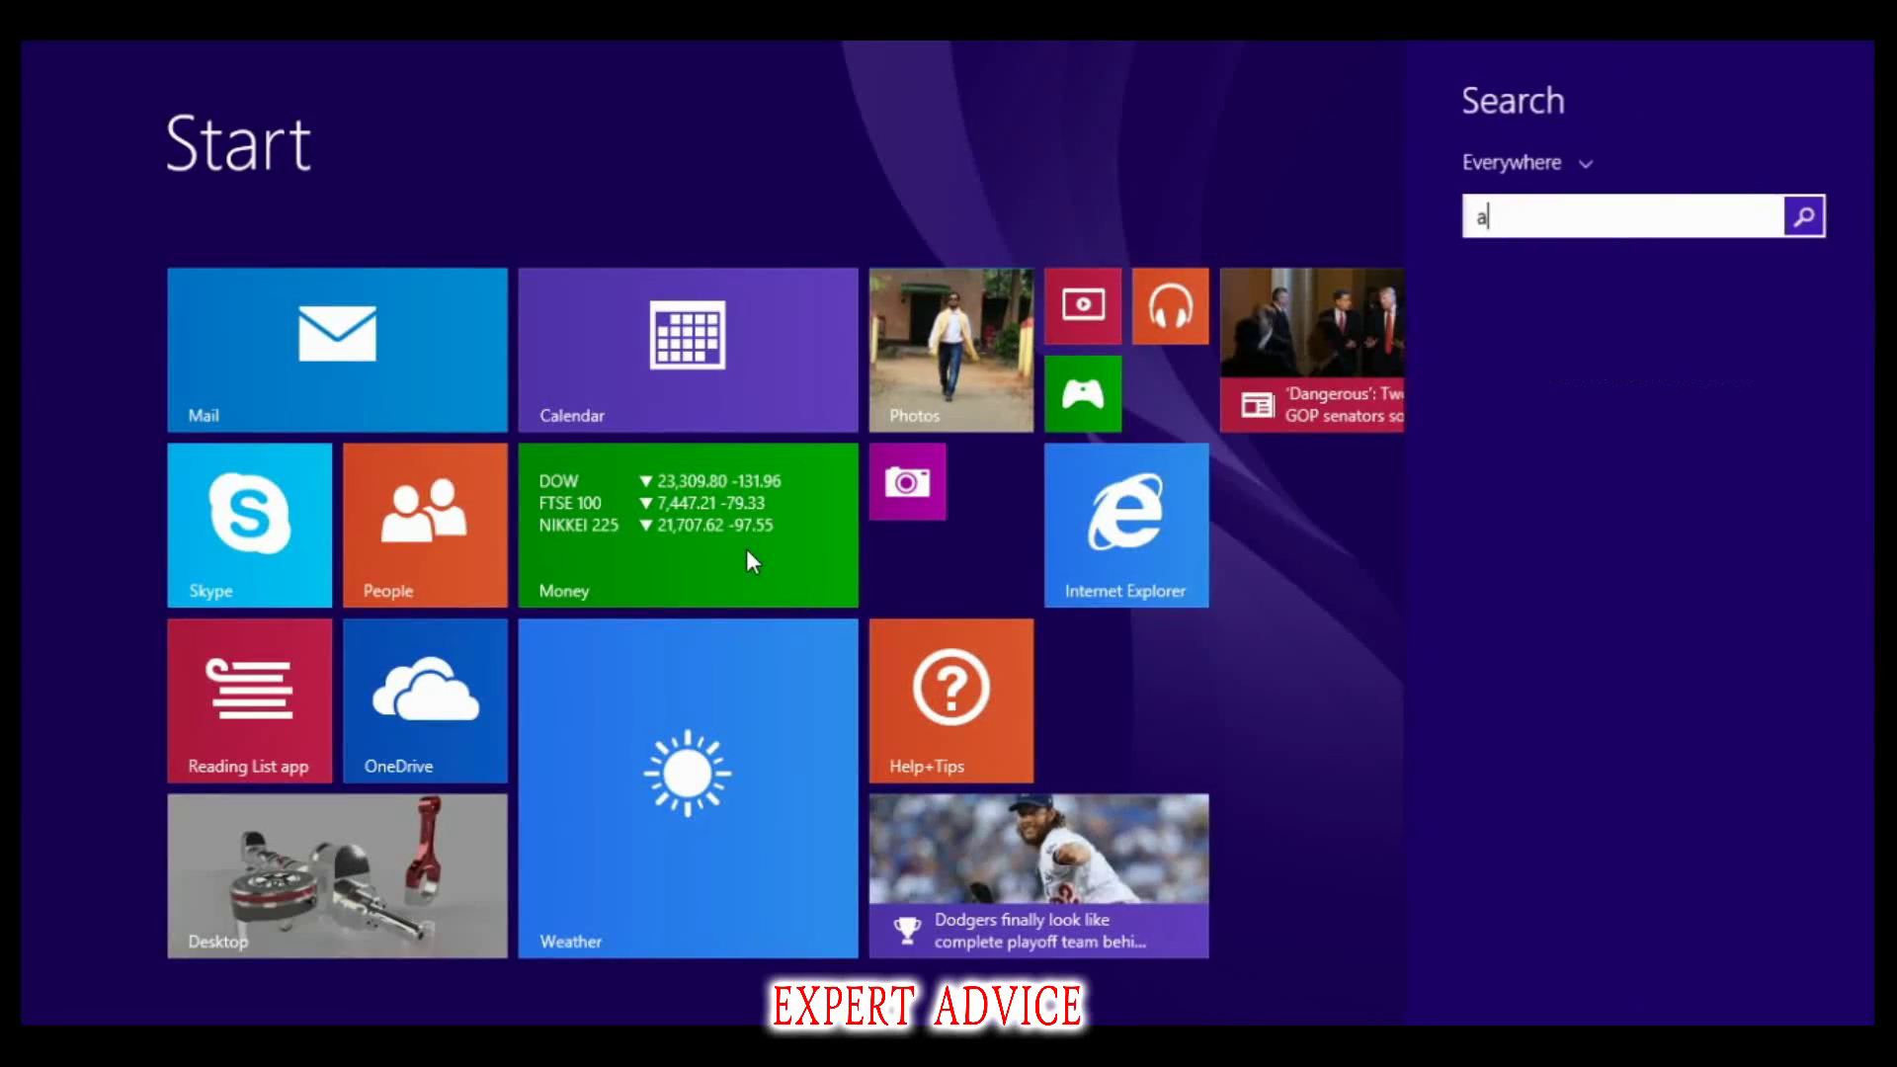
{"action": "type", "text": "dobe Photoshop CC 2015"}
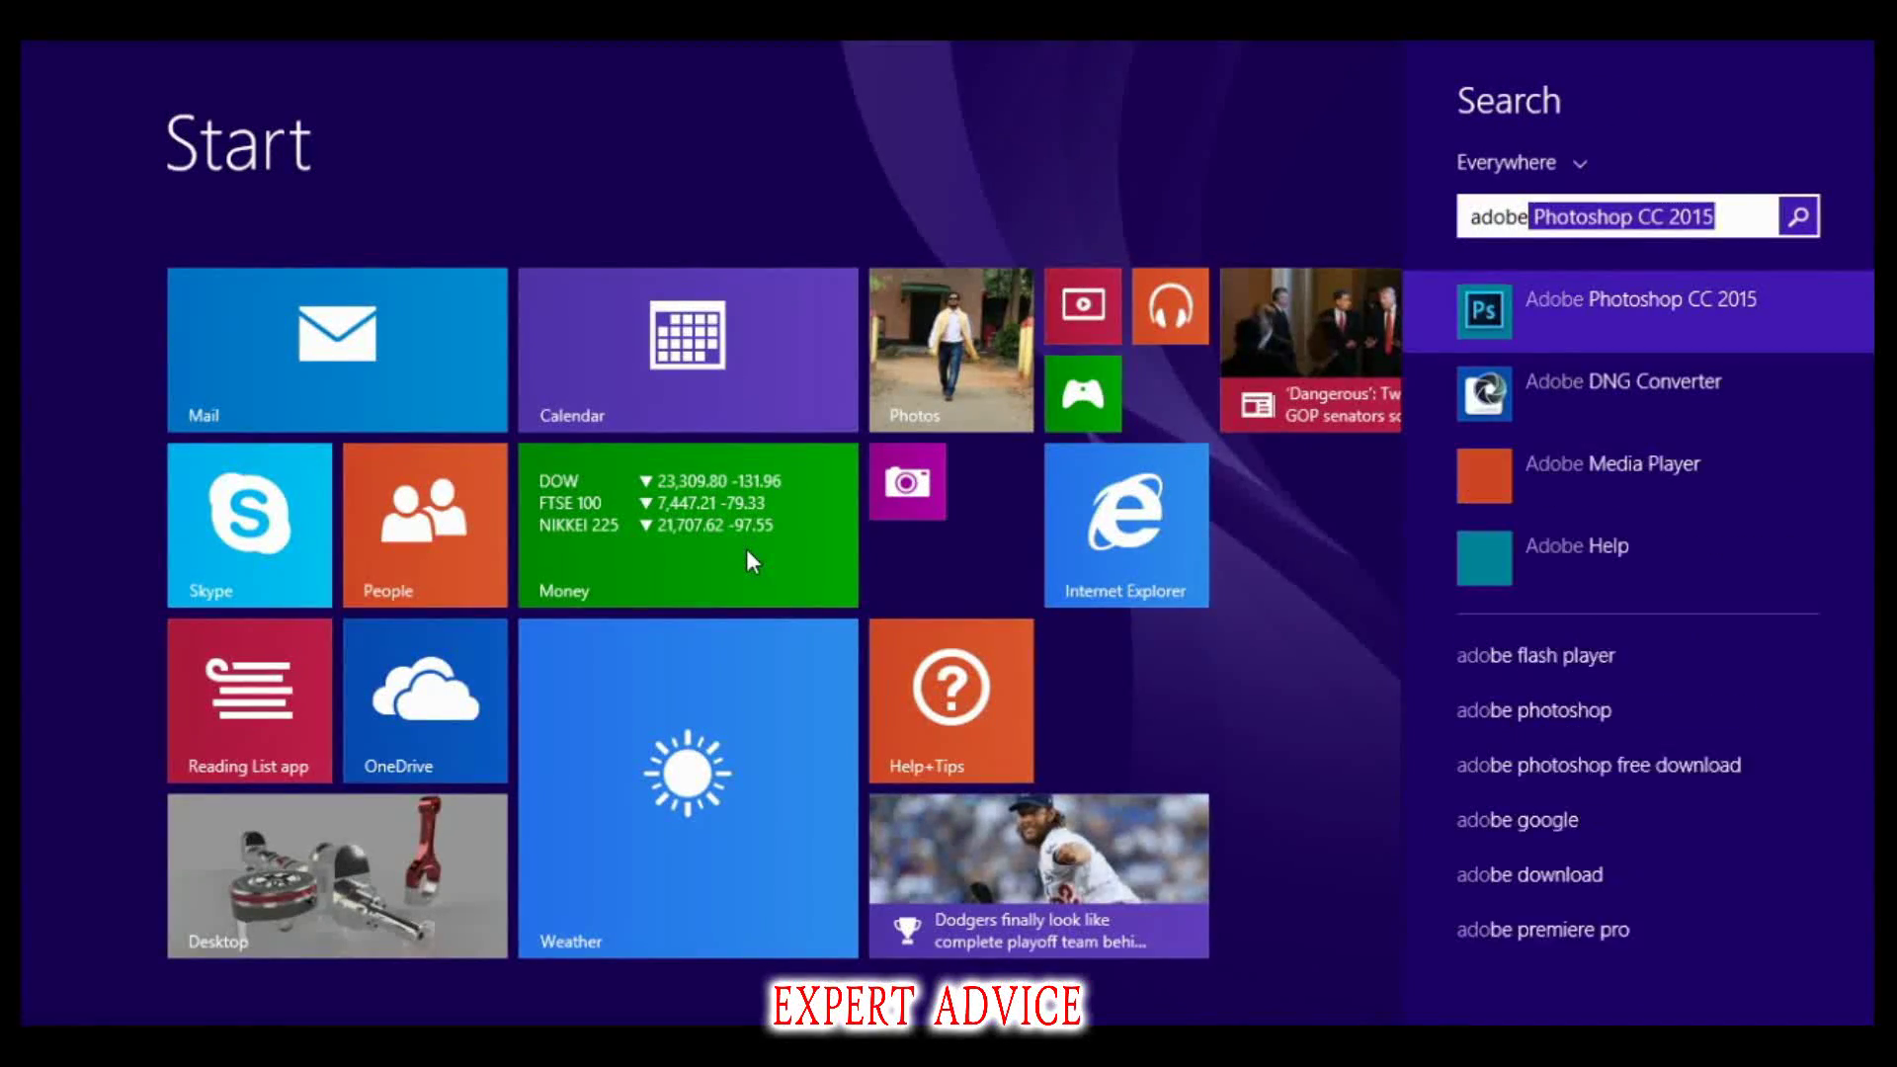
{"action": "key", "text": "Down"}
{"action": "key", "text": "Return"}
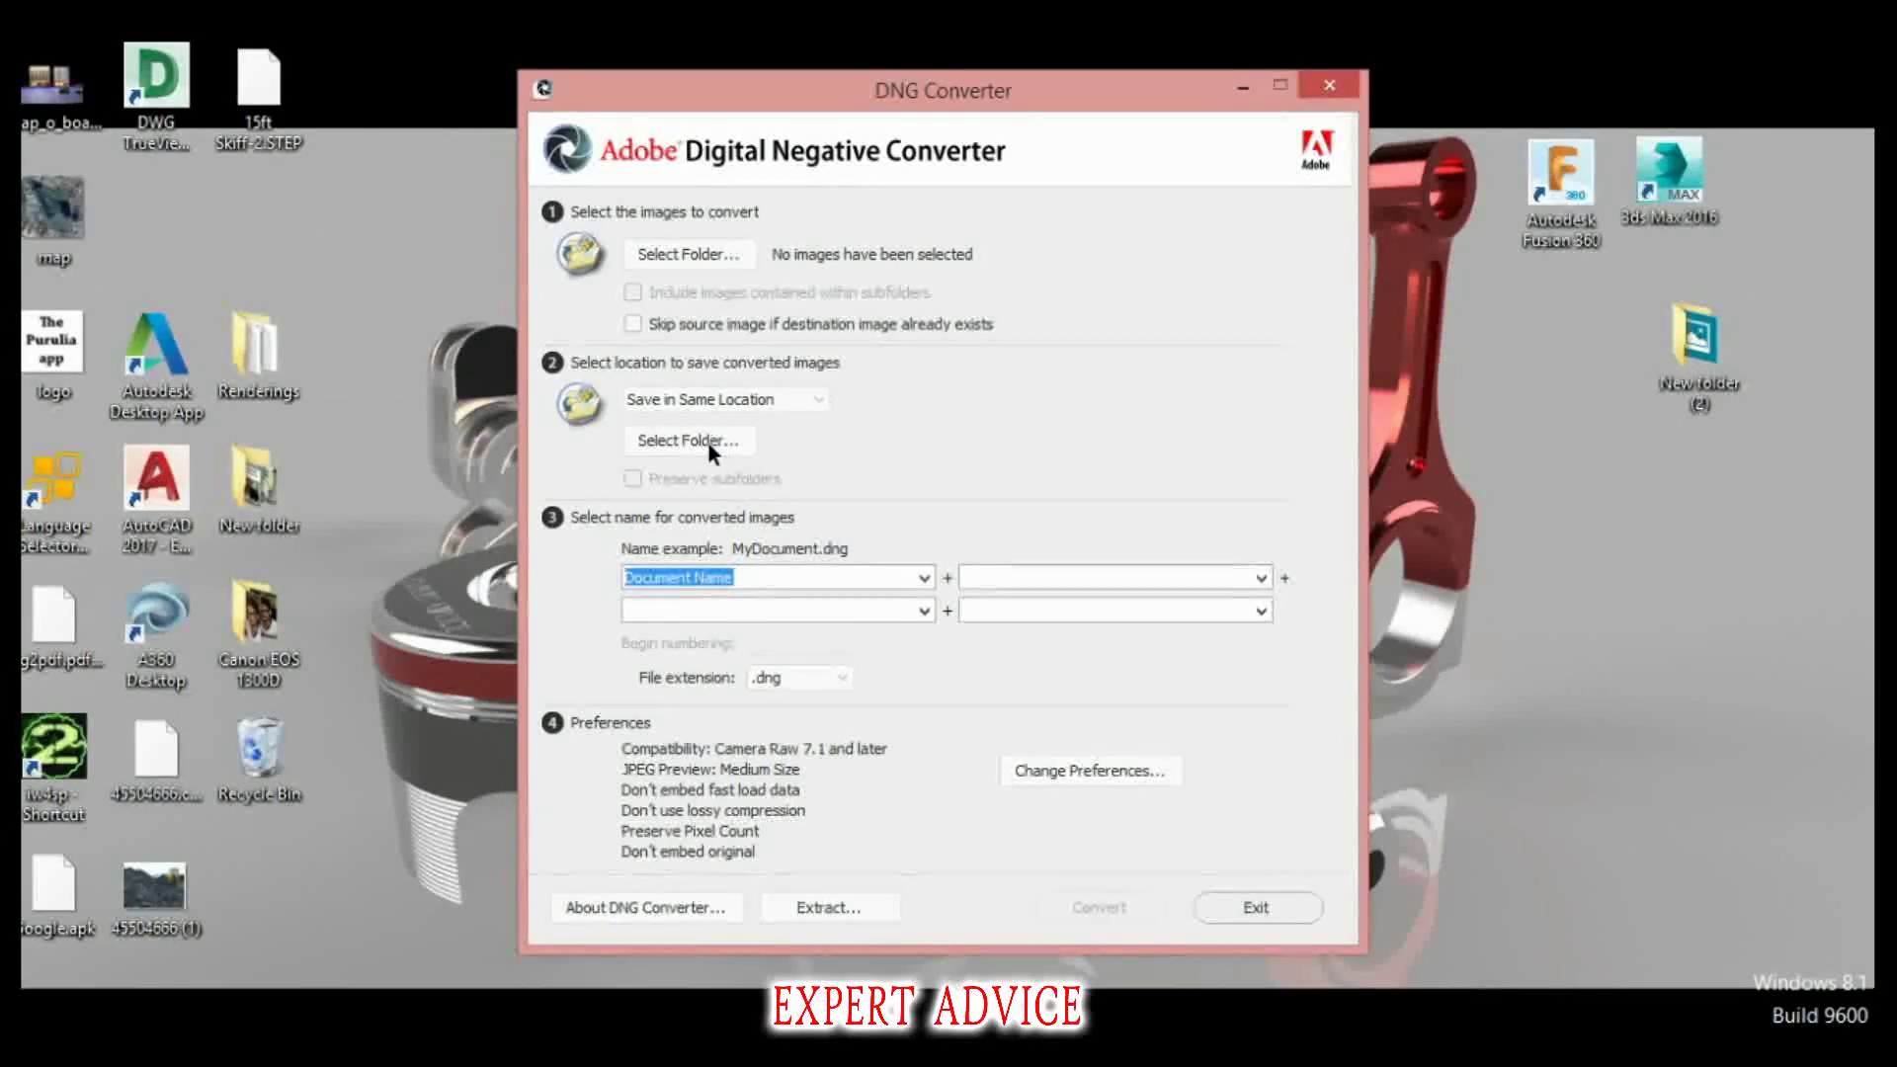
- Convert the raws in Desktop\New folder (2) to DNG, saving in the same location
{"action": "left_click", "coordinate": [722, 253]}
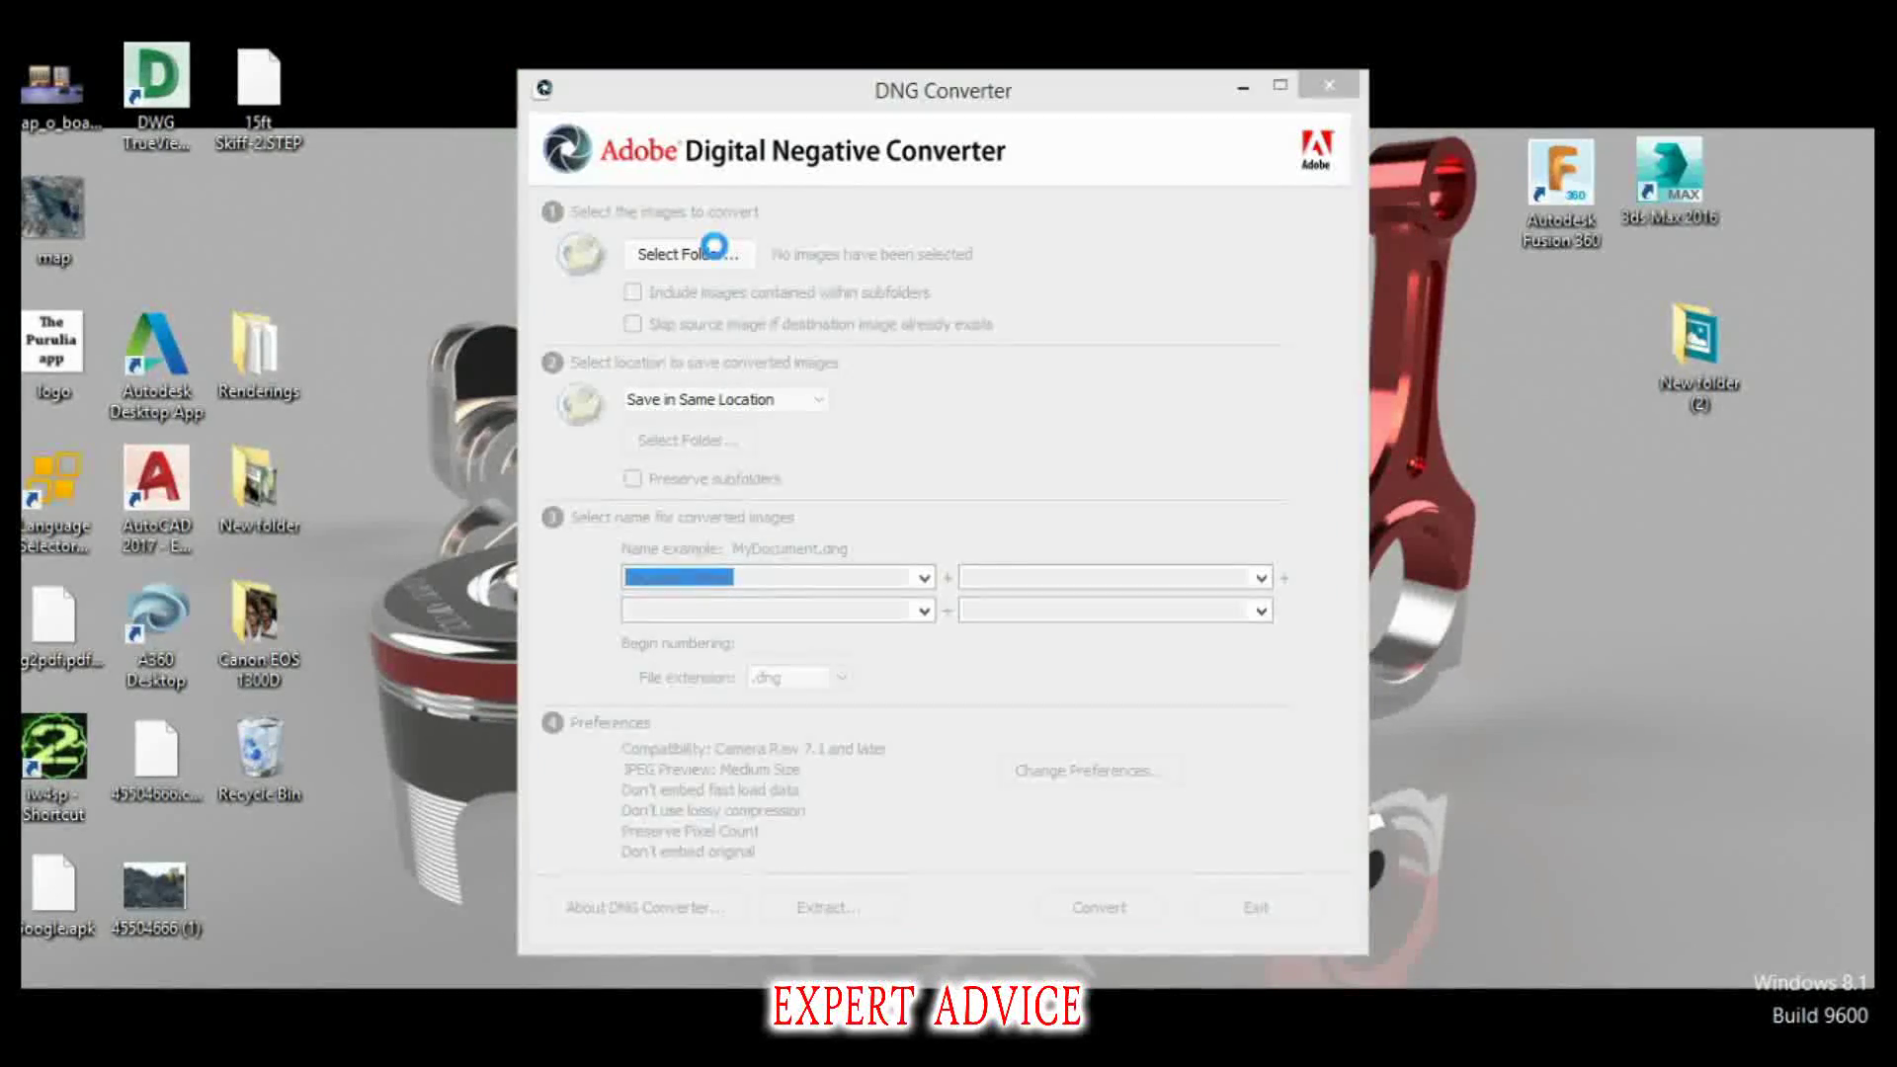
{"action": "left_click", "coordinate": [638, 348]}
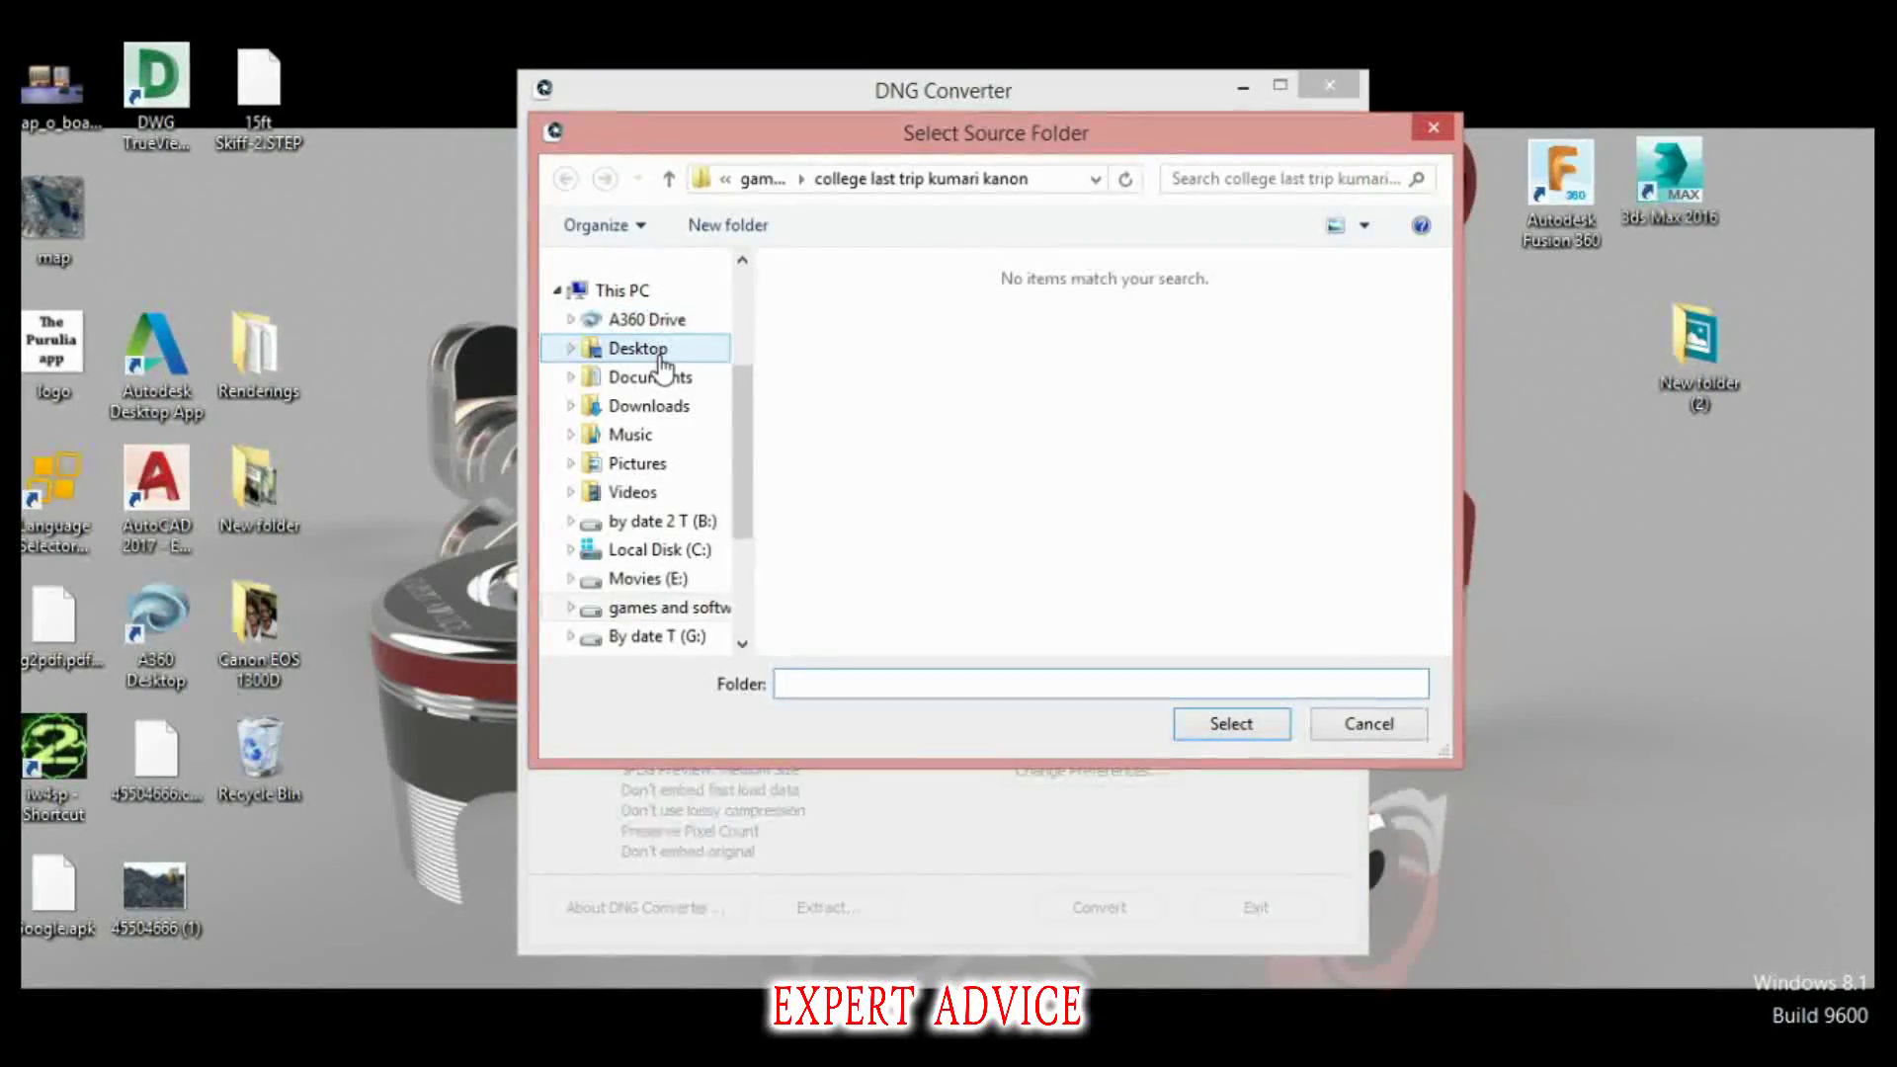
{"action": "left_click", "coordinate": [982, 435]}
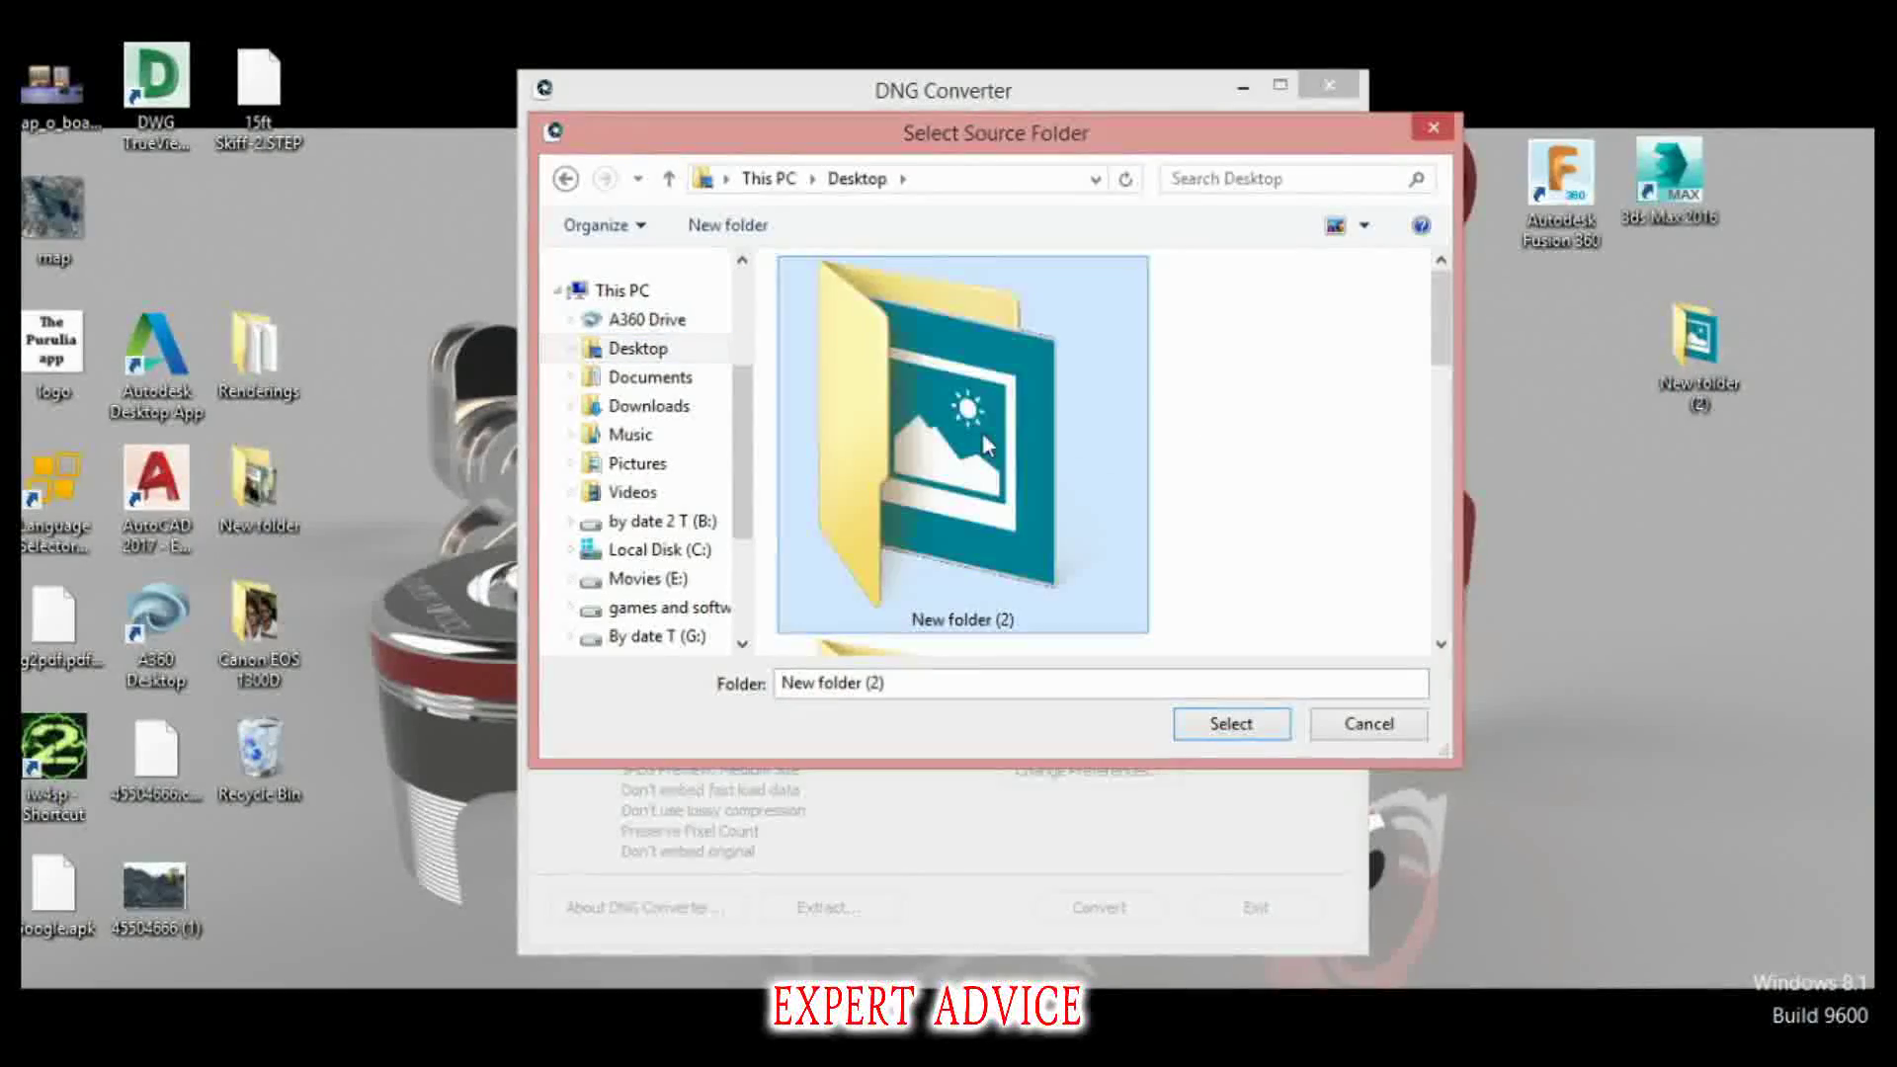
{"action": "left_click", "coordinate": [1184, 721]}
{"action": "left_click", "coordinate": [757, 395]}
{"action": "left_click", "coordinate": [722, 419]}
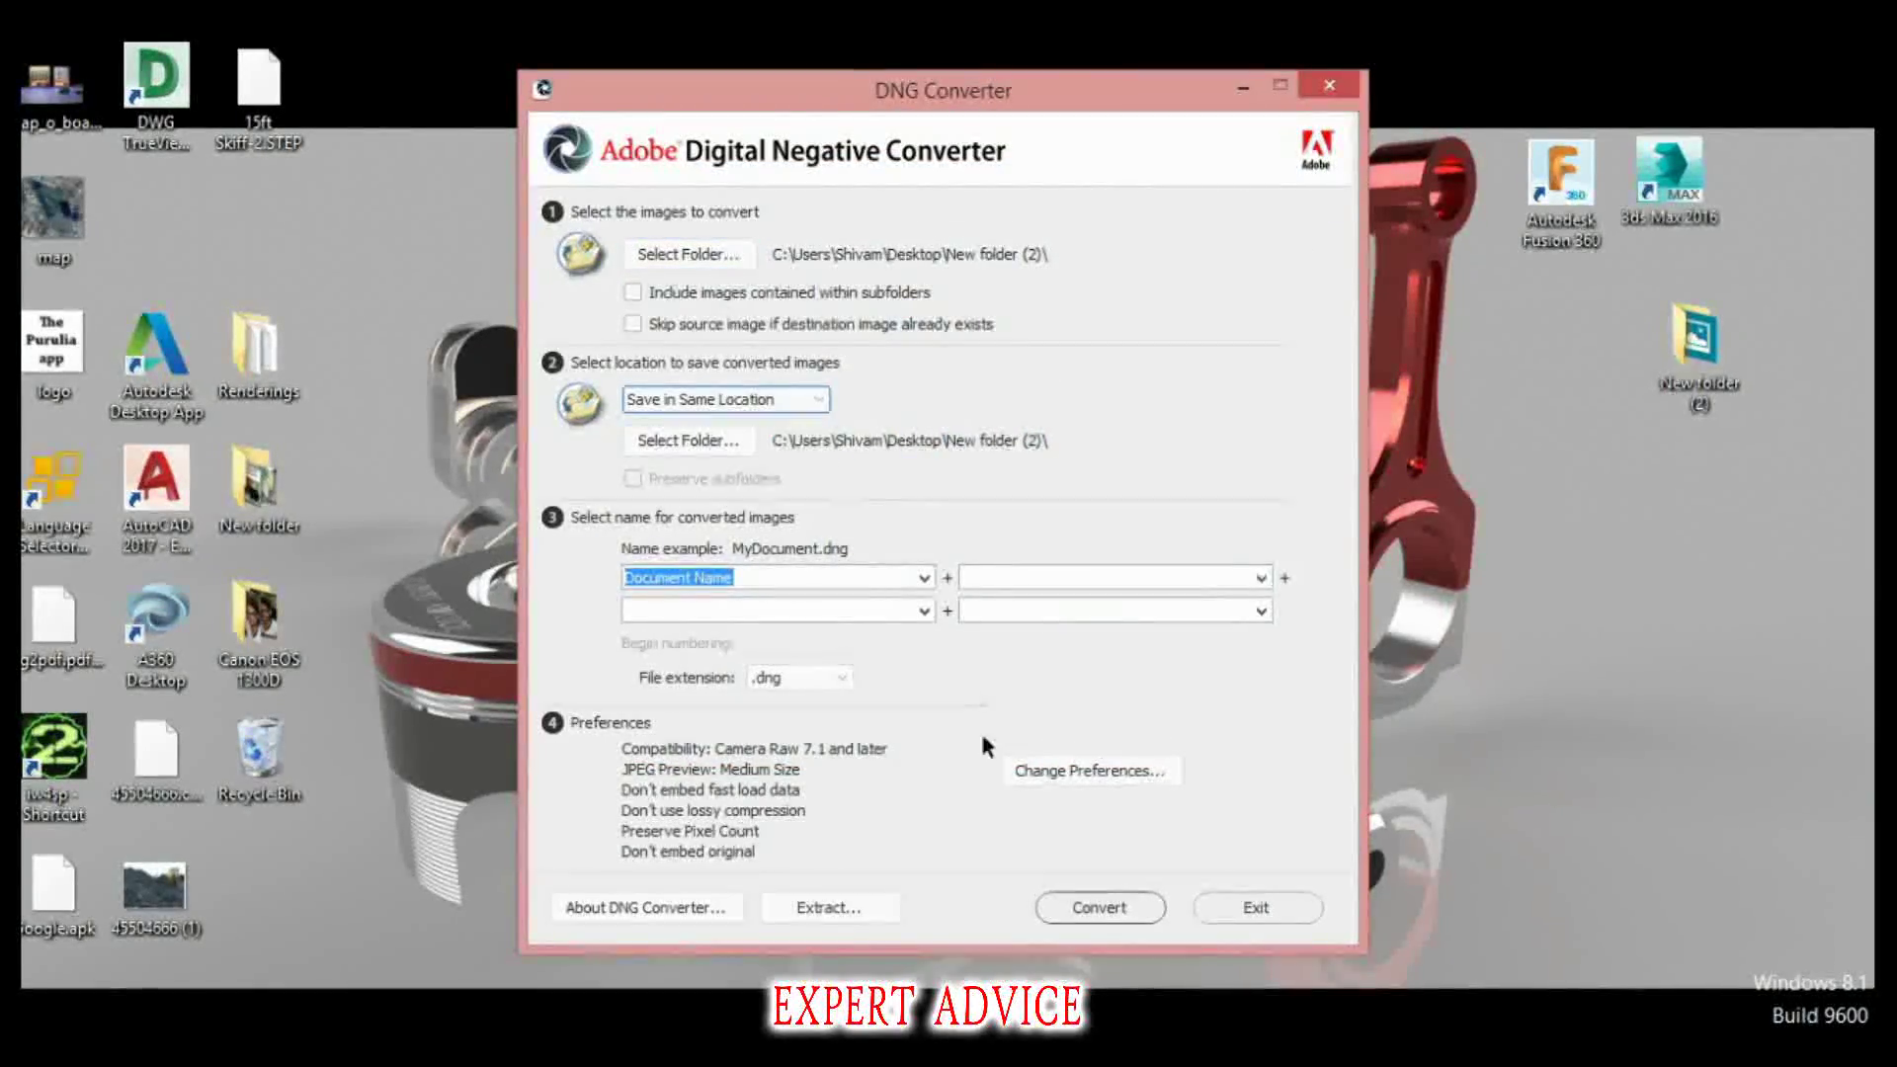
{"action": "left_click", "coordinate": [1100, 907]}
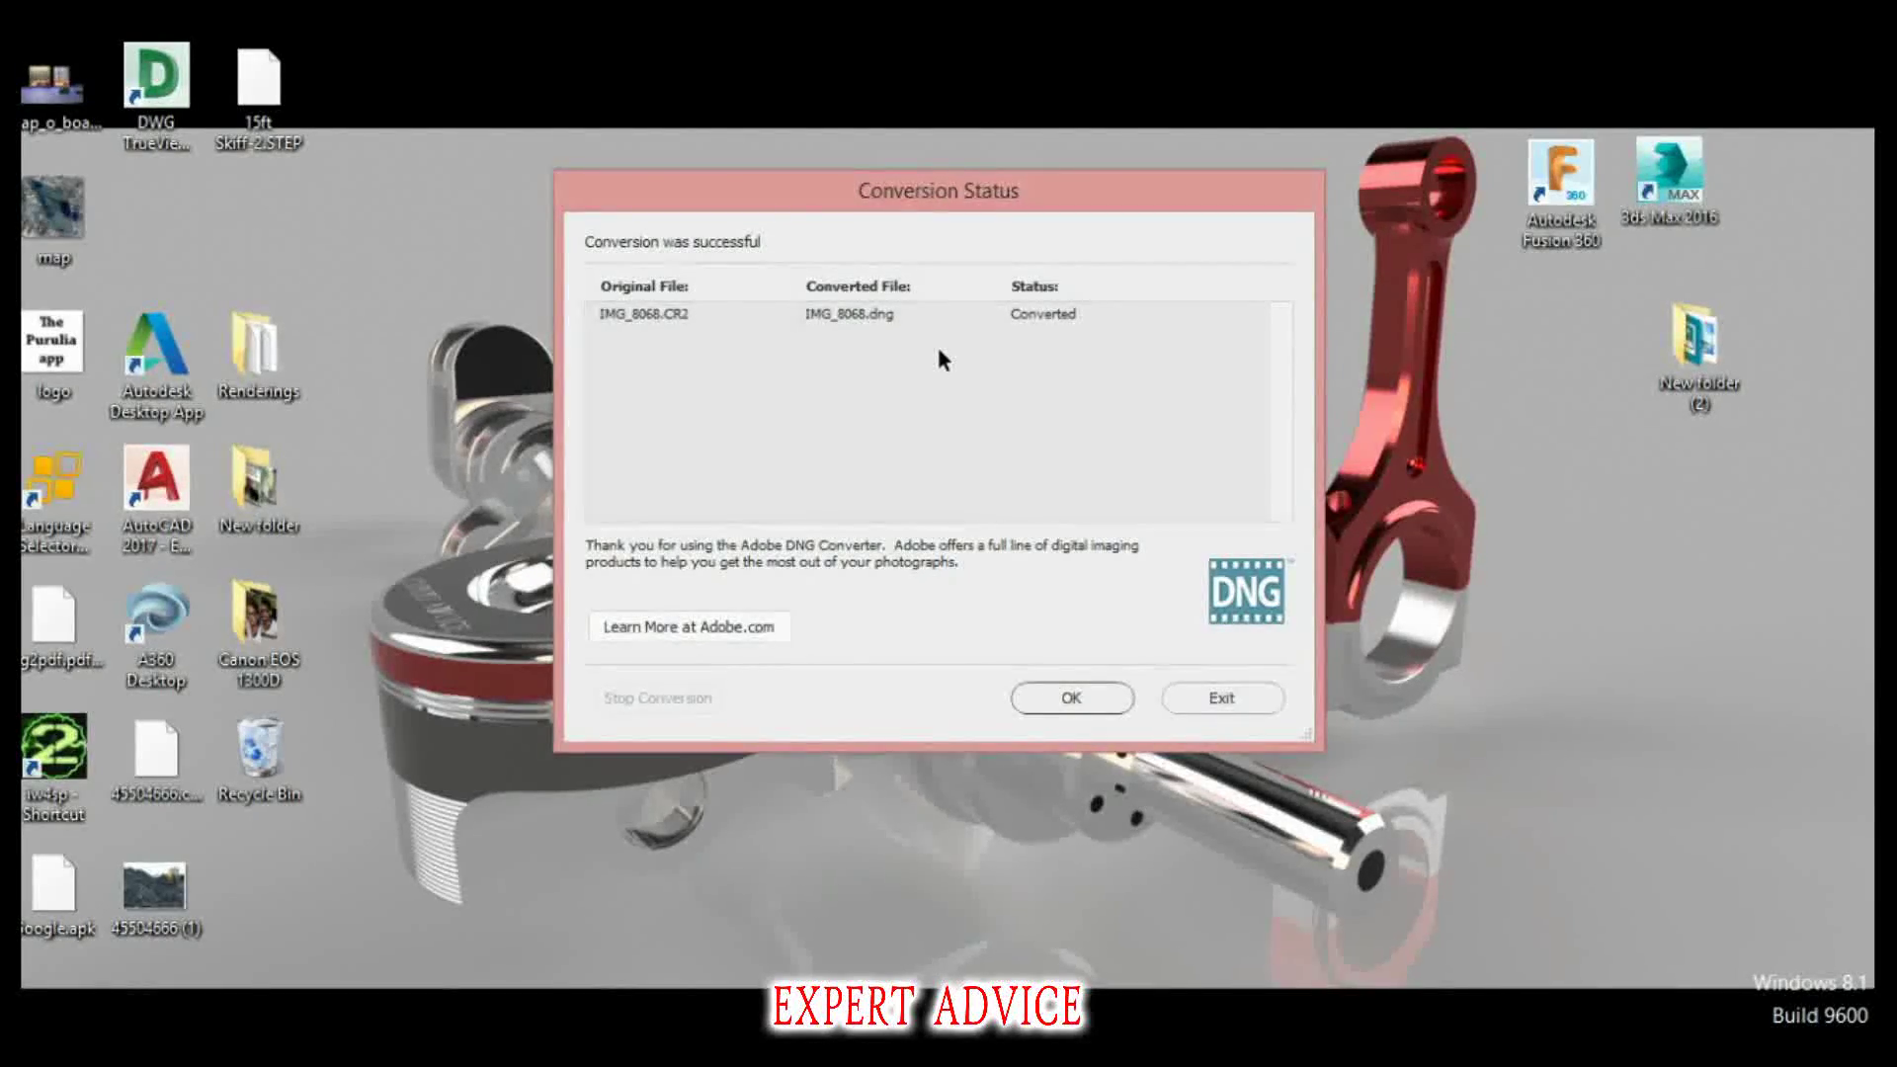
- Exit DNG Converter and drag the converted IMG_8068.dng from New folder (2) toward Photoshop
{"action": "left_click", "coordinate": [1071, 697]}
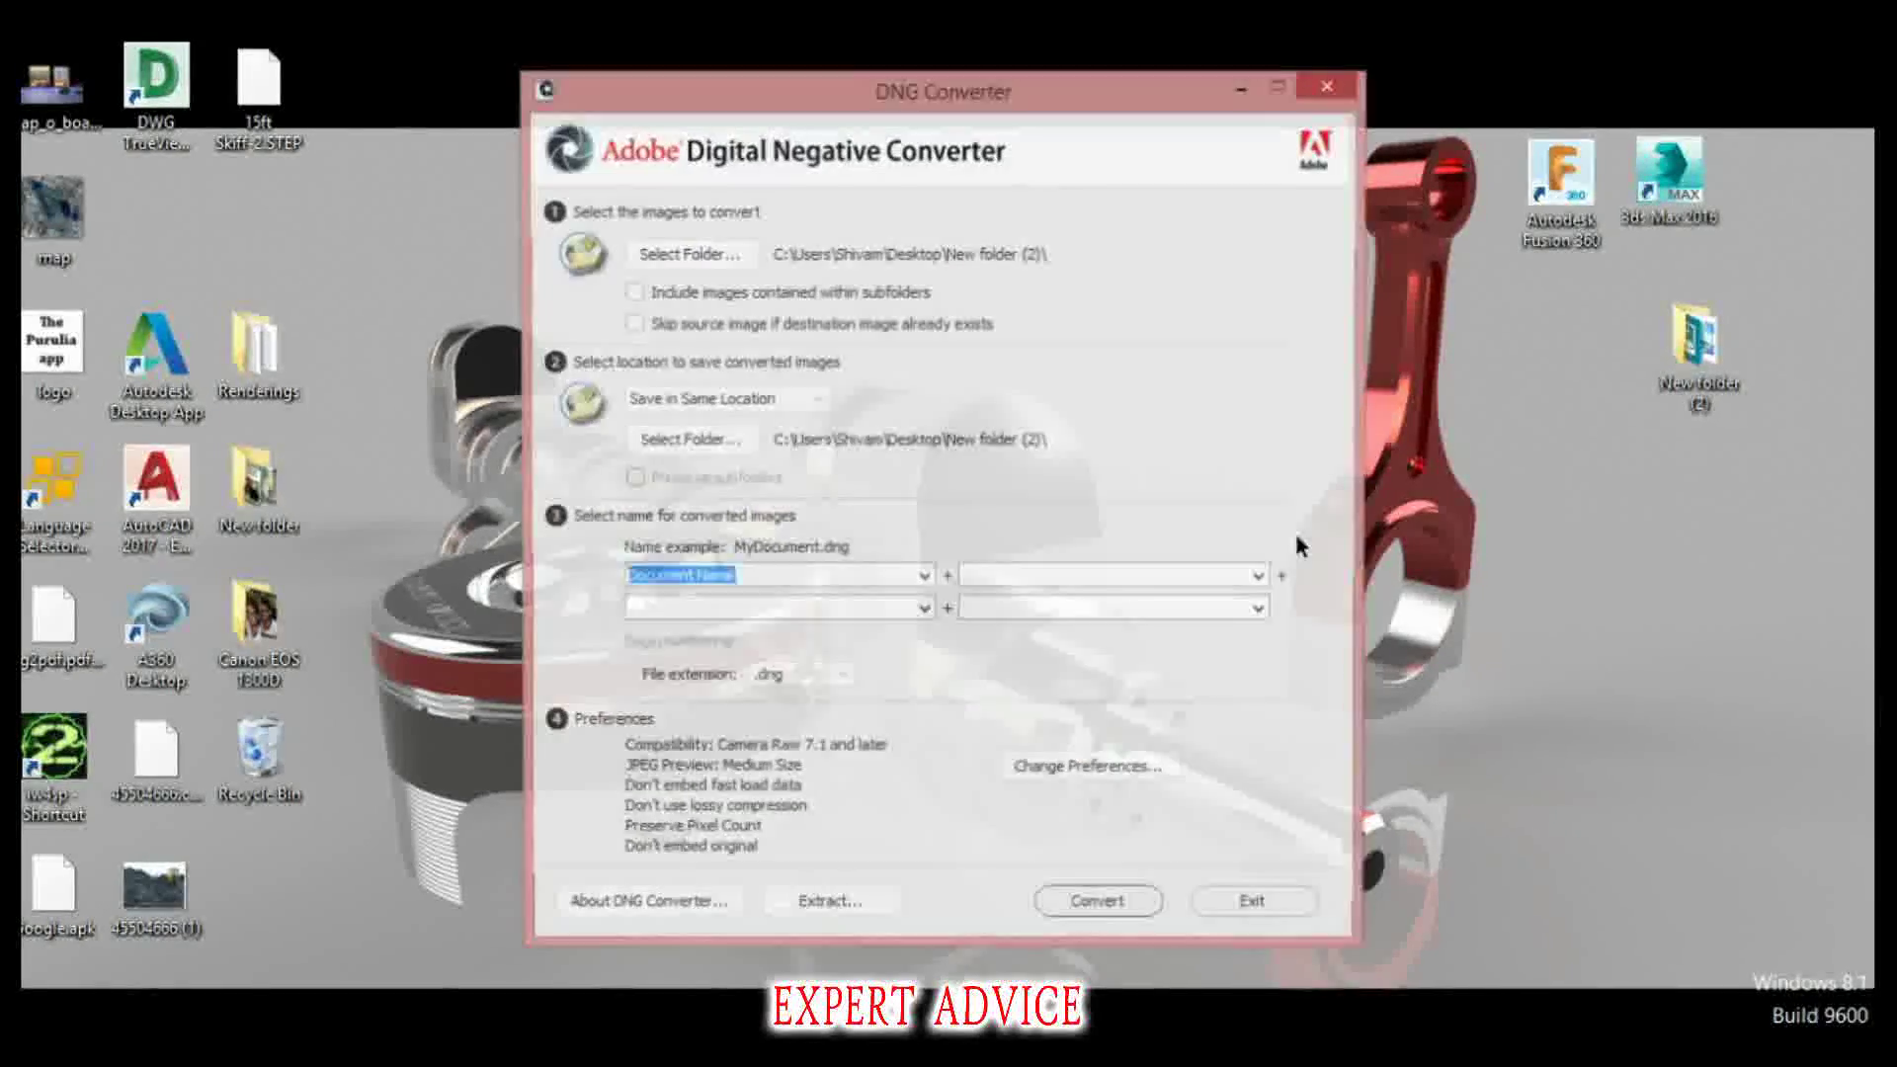
{"action": "left_click", "coordinate": [1243, 905]}
{"action": "double_click", "coordinate": [1697, 357]}
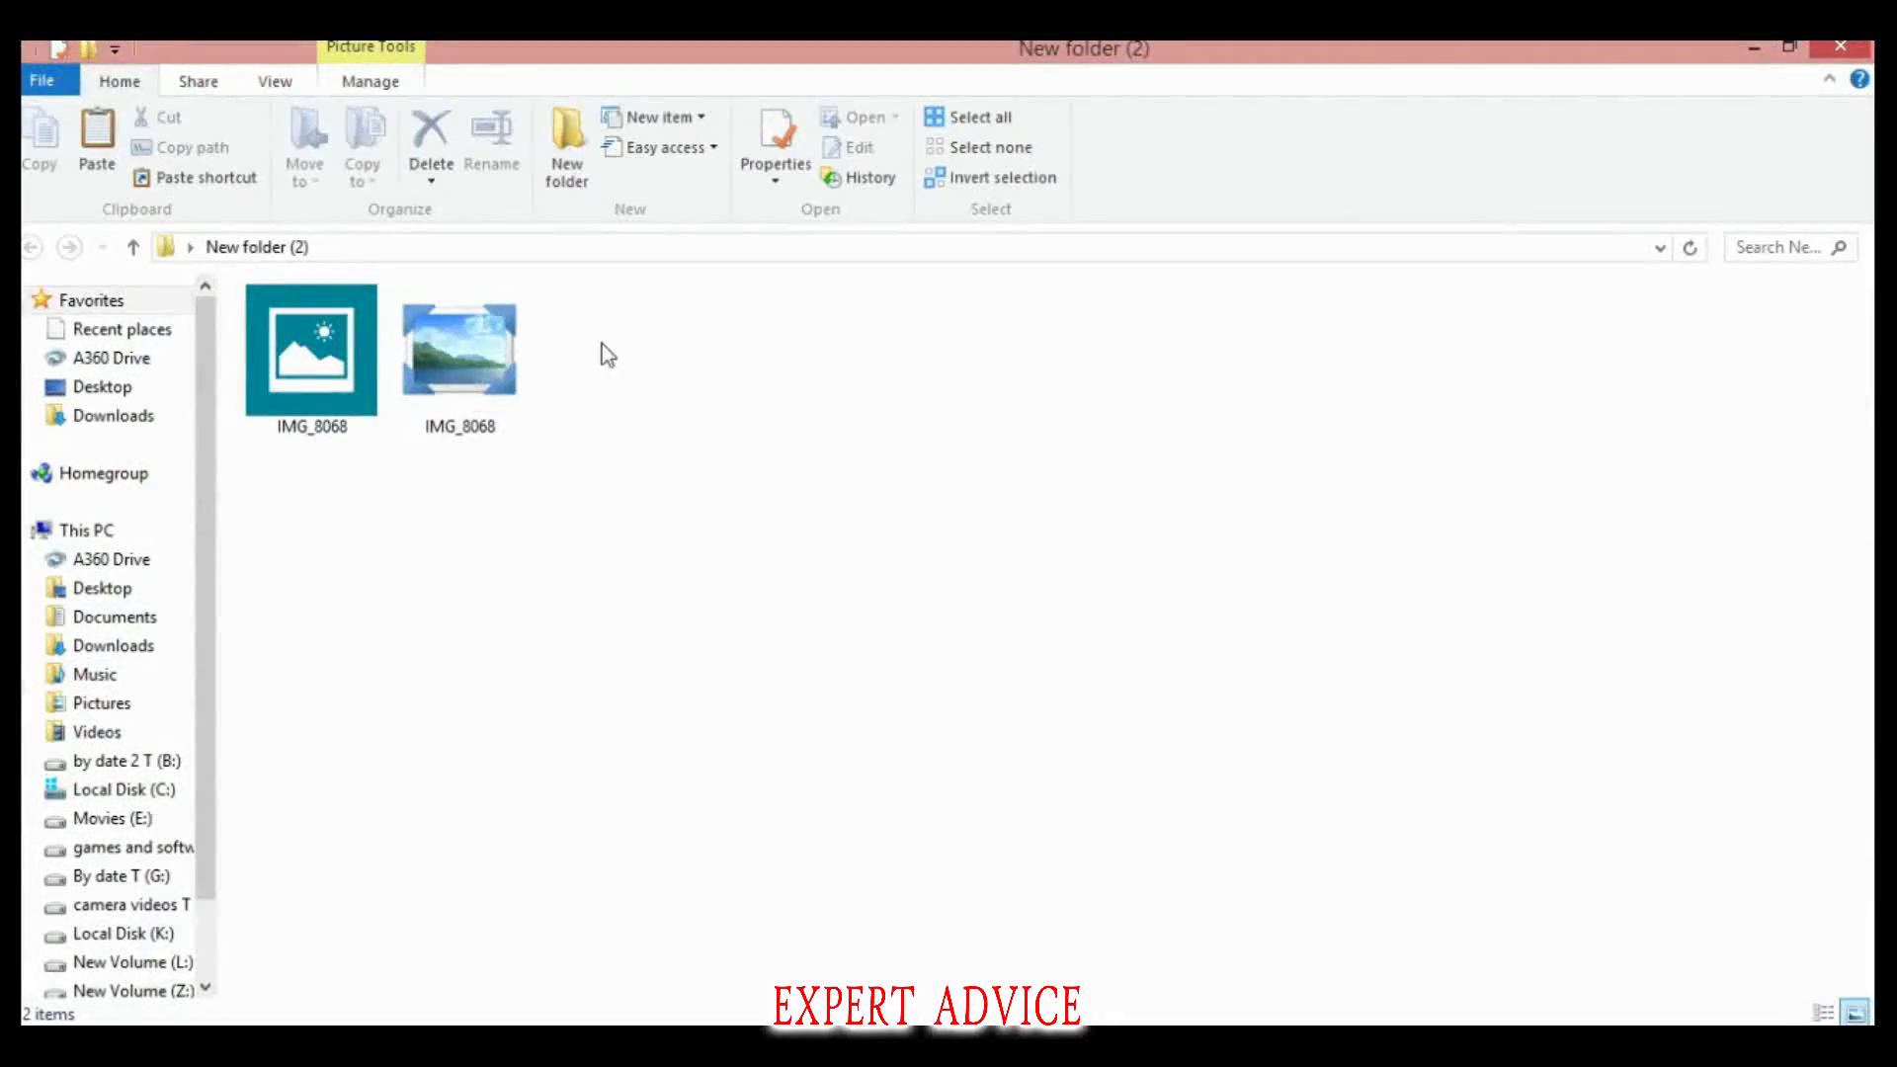
{"action": "left_click", "coordinate": [334, 365]}
{"action": "left_click", "coordinate": [508, 396]}
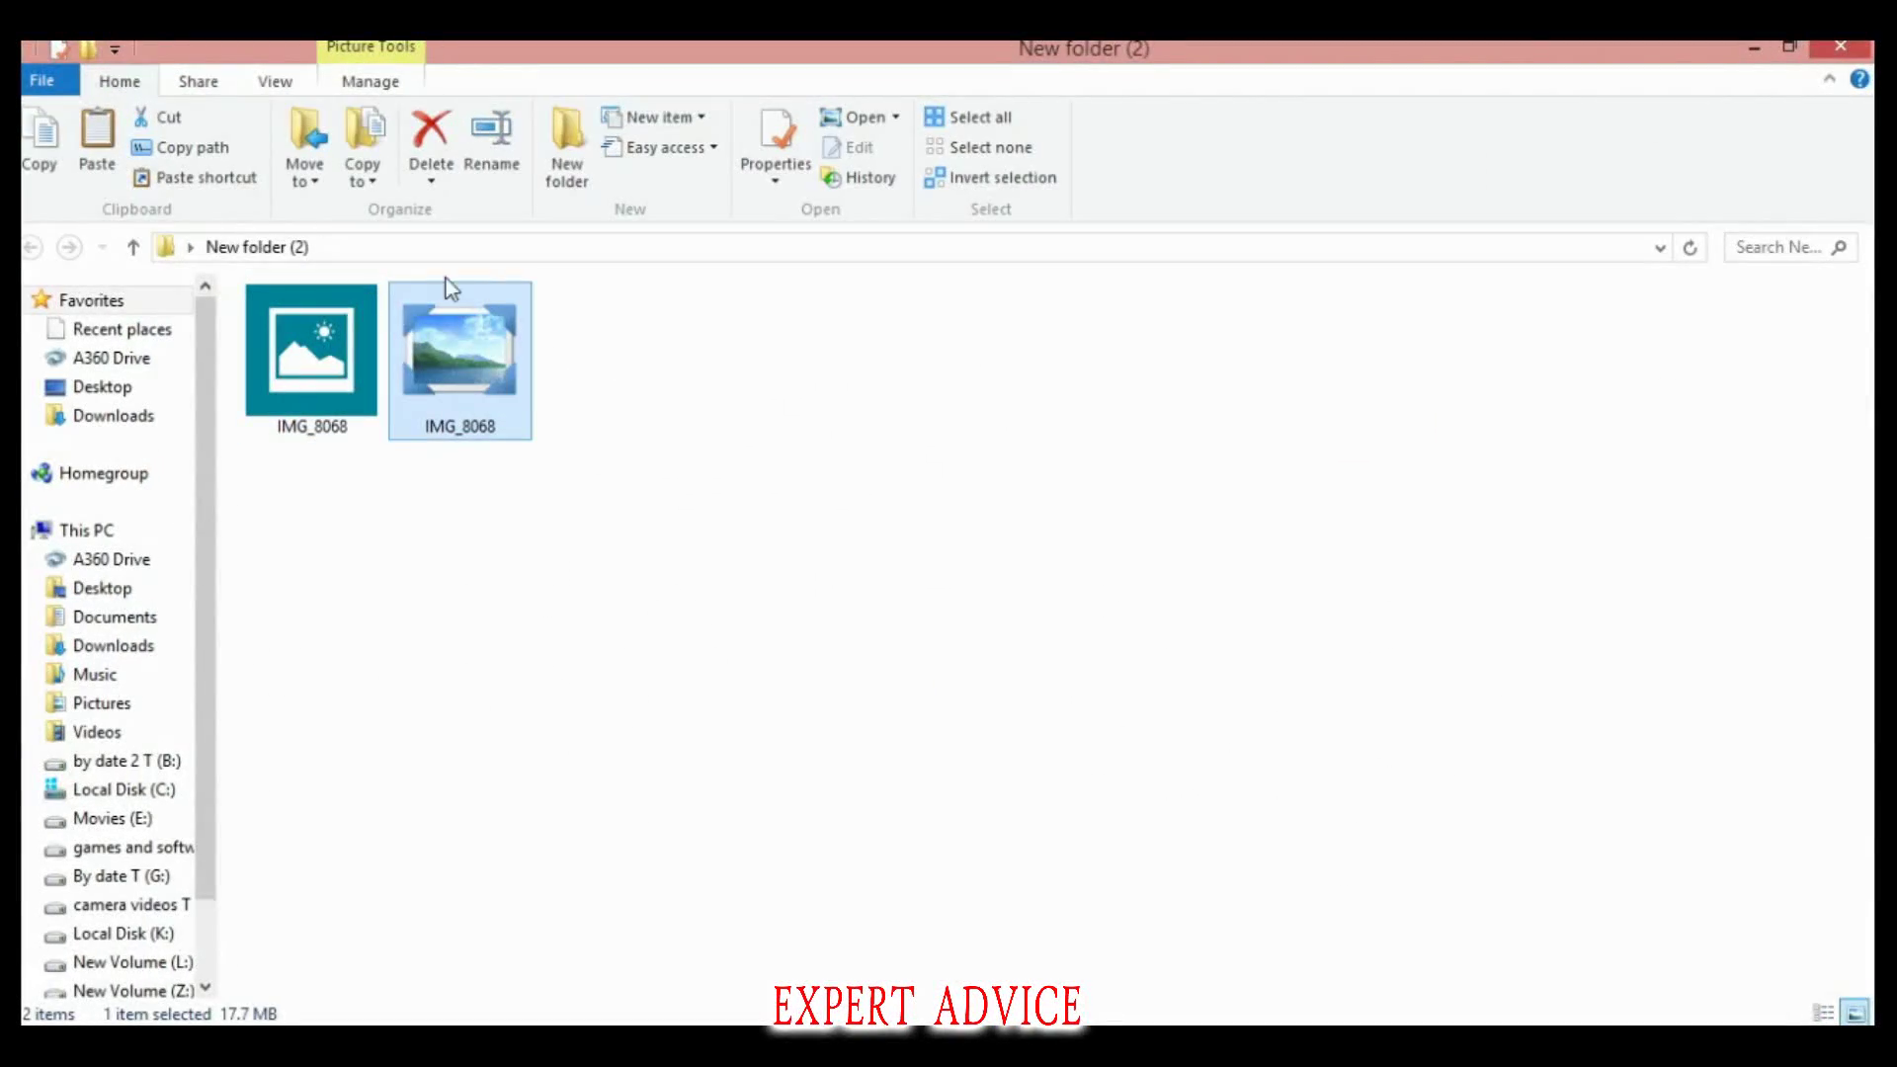
{"action": "left_click_drag", "start_coordinate": [476, 355], "coordinate": [409, 425]}
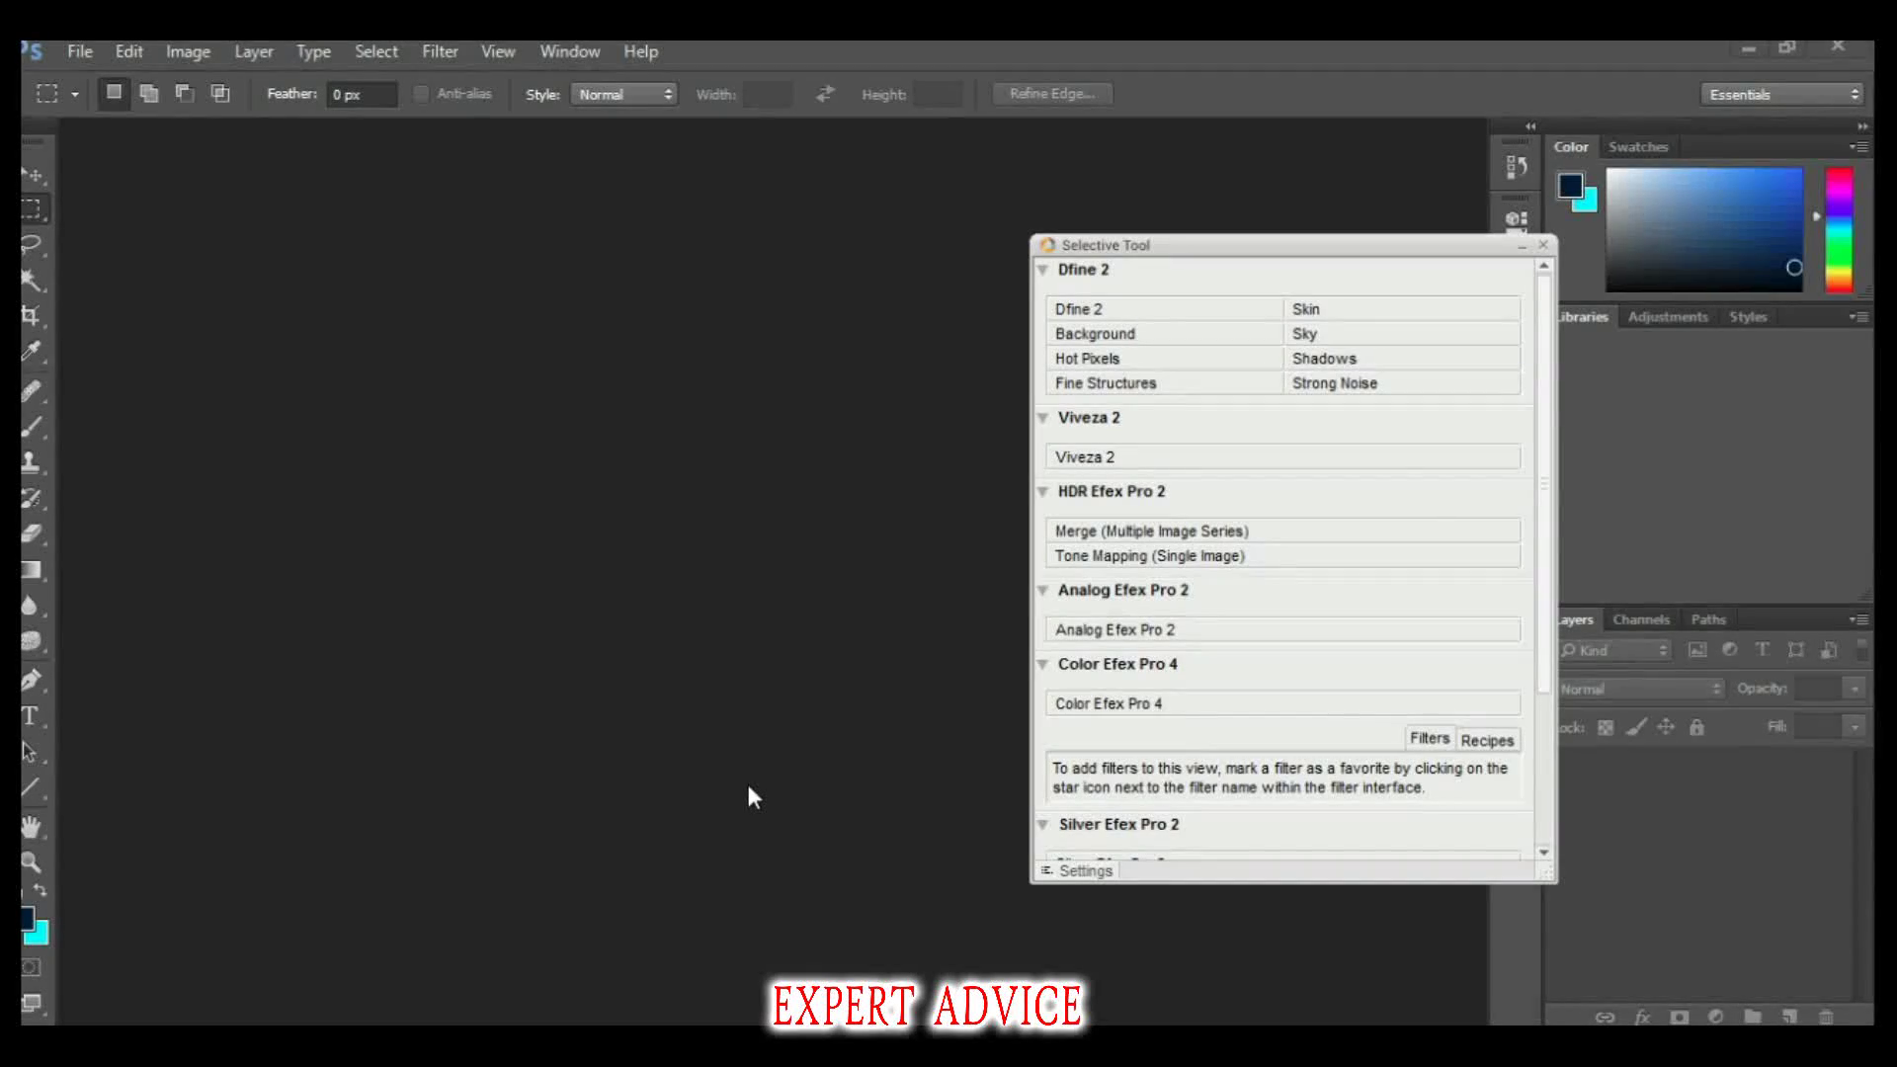
{"action": "key", "text": "alt+Tab"}
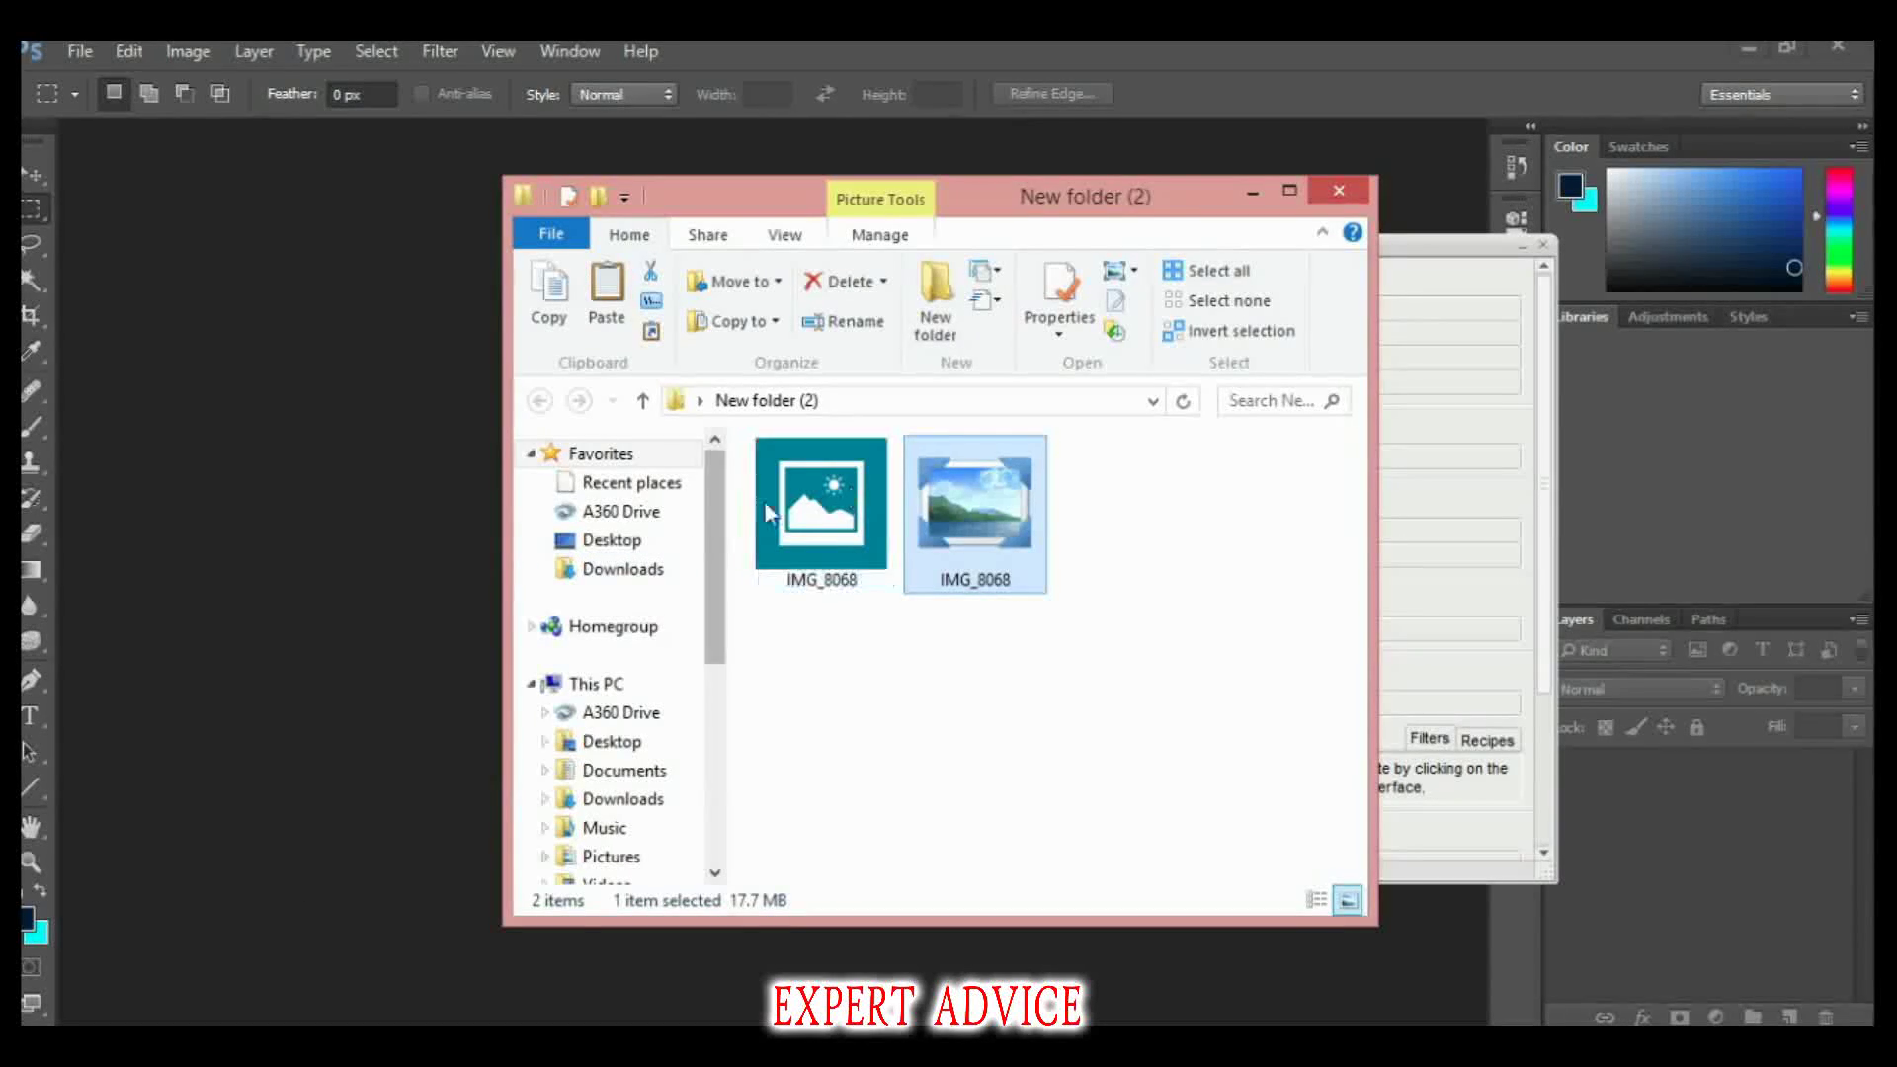
- Drop IMG_8068.dng into Photoshop and set Contrast +40, Blacks -19, Clarity +68, Vibrance +59, Saturation +100
{"action": "left_click_drag", "start_coordinate": [973, 534], "coordinate": [356, 510]}
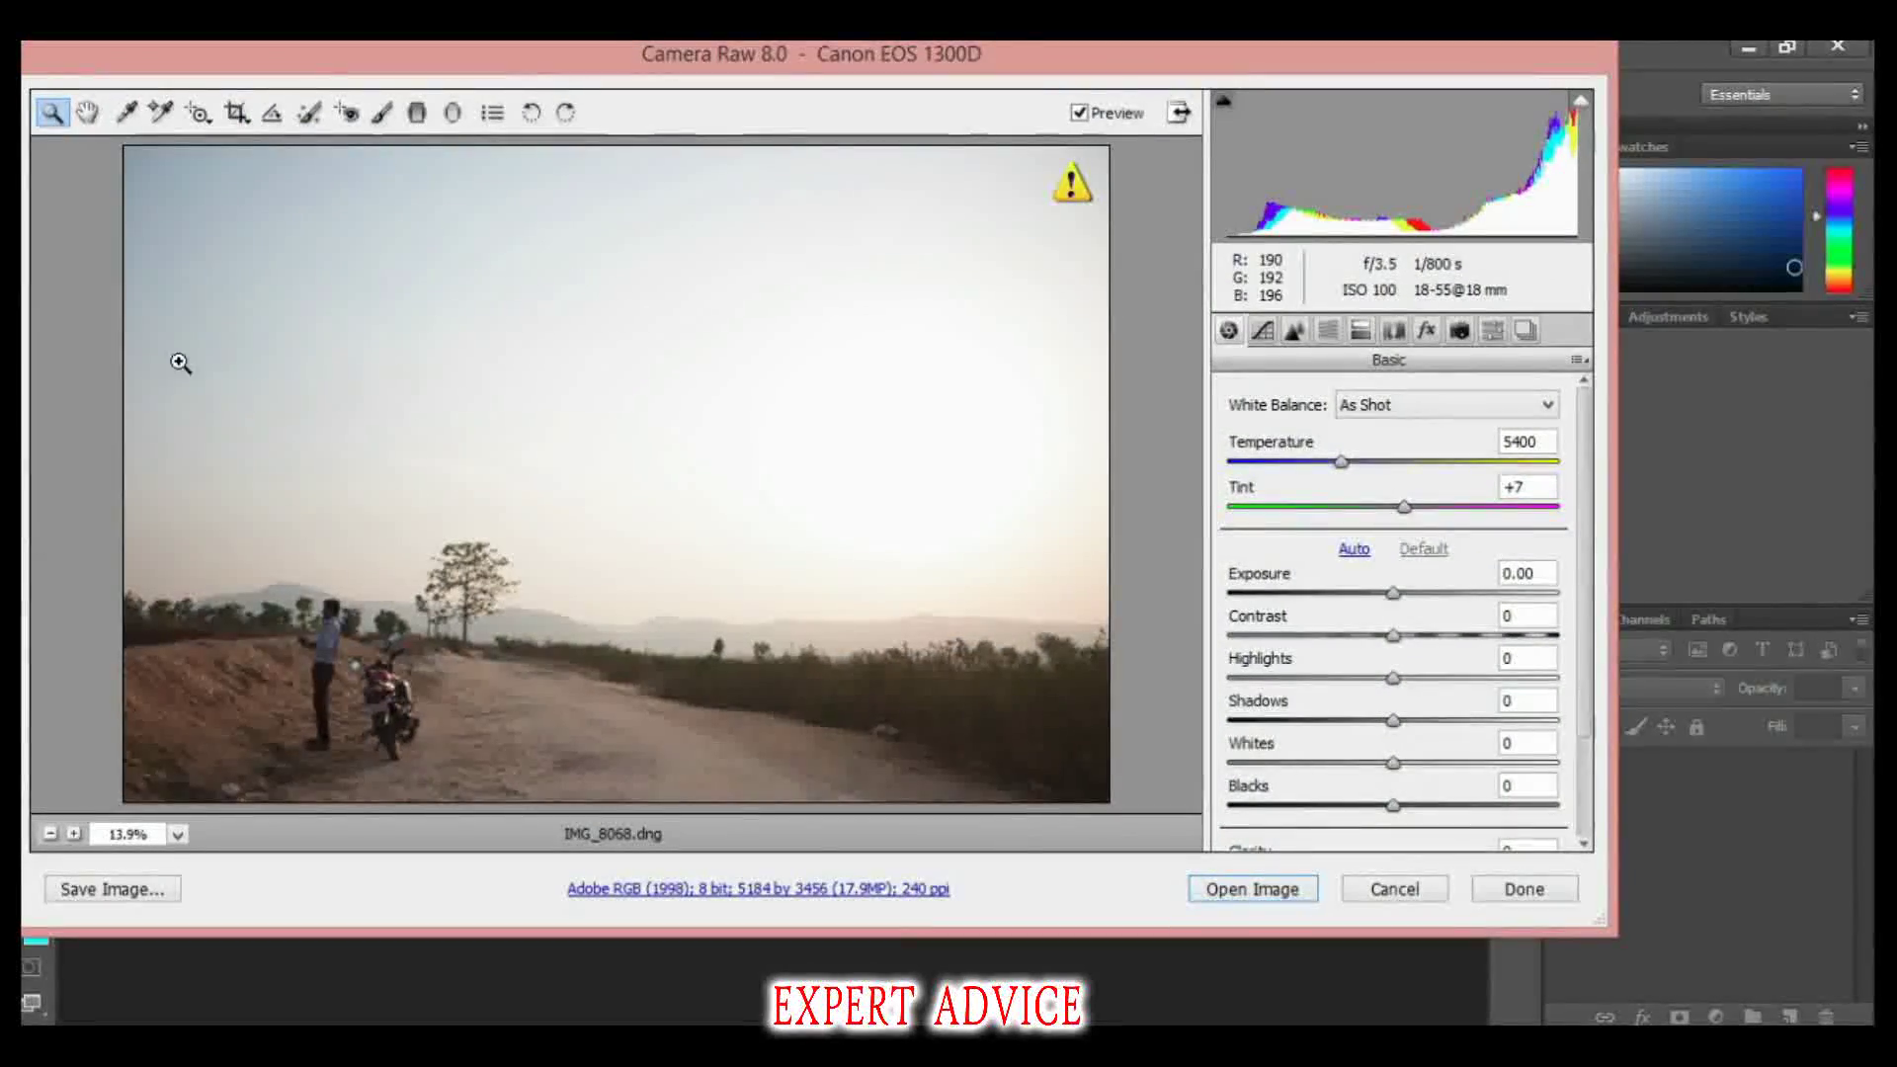
{"action": "scroll", "coordinate": [1349, 767], "scroll_direction": "down", "scroll_amount": 3}
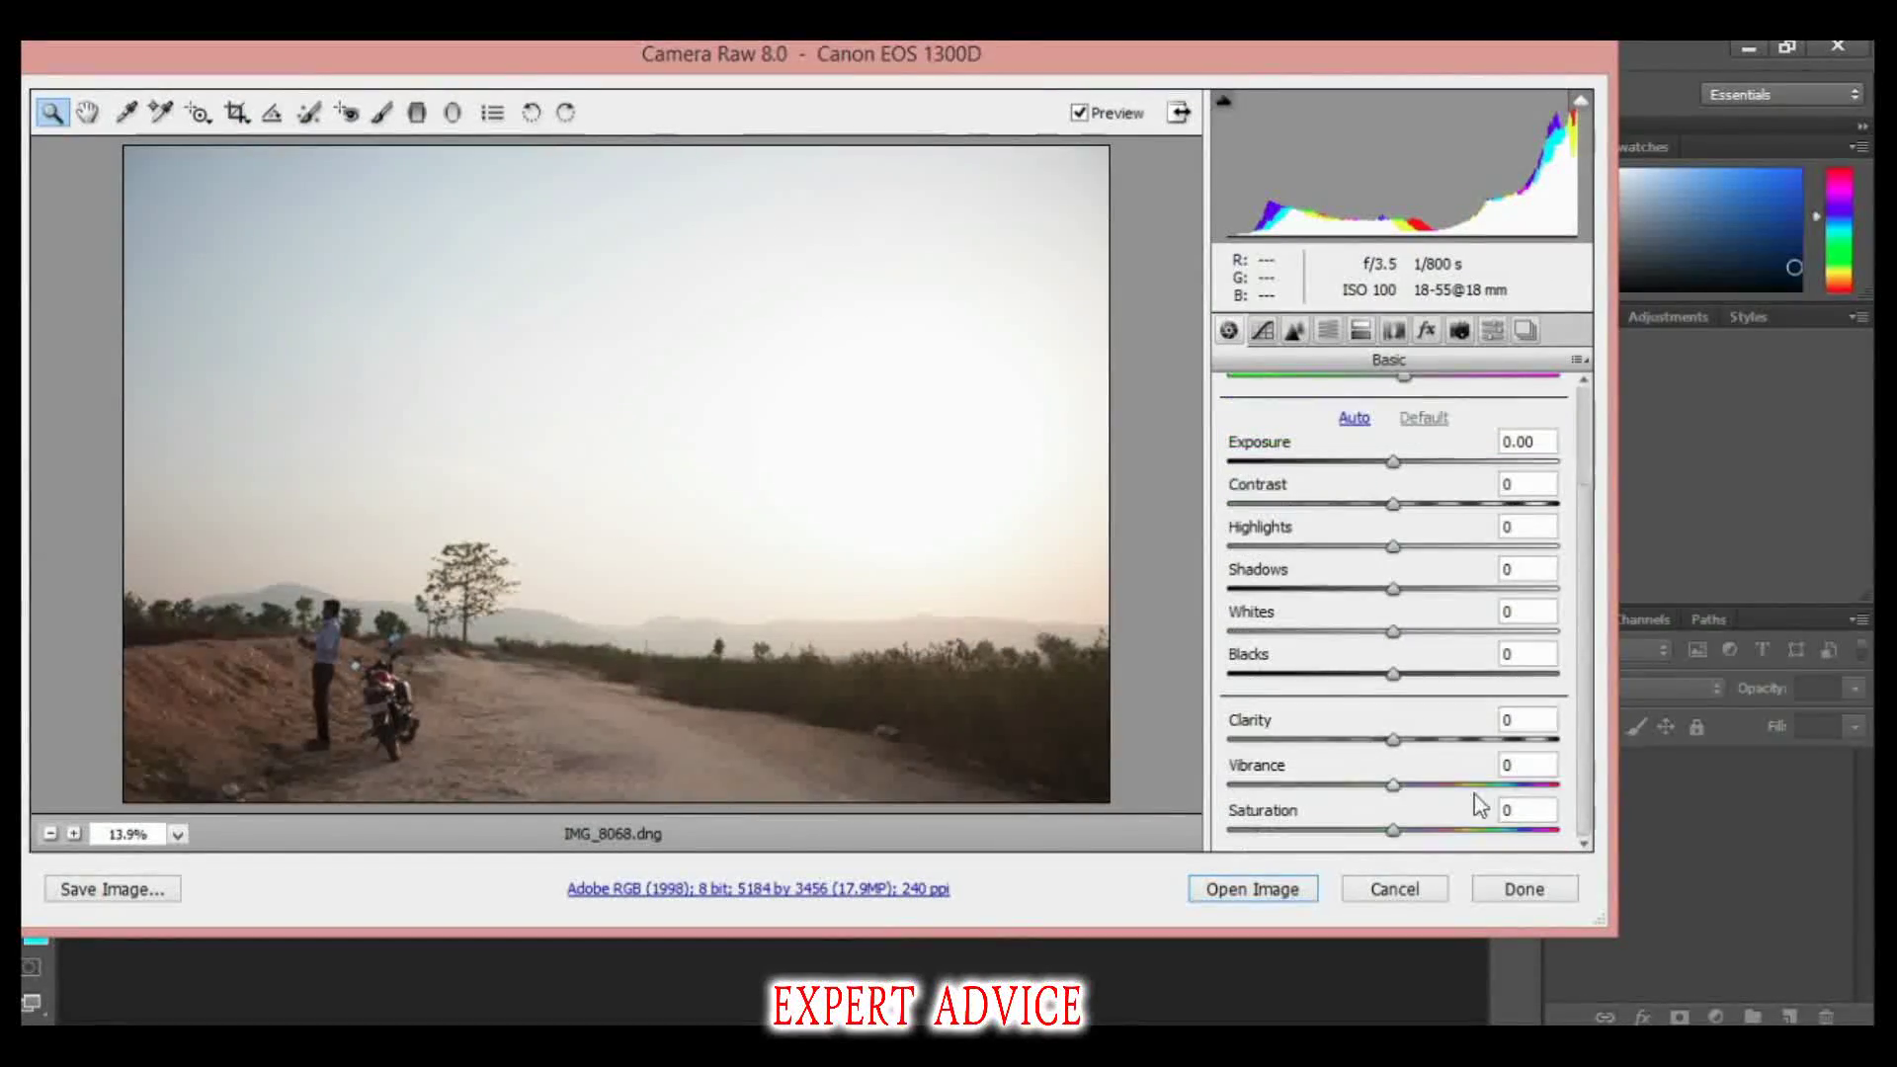
{"action": "left_click", "coordinate": [1439, 739]}
{"action": "left_click_drag", "start_coordinate": [1439, 741], "coordinate": [1466, 741]}
{"action": "left_click_drag", "start_coordinate": [1393, 674], "coordinate": [1364, 689]}
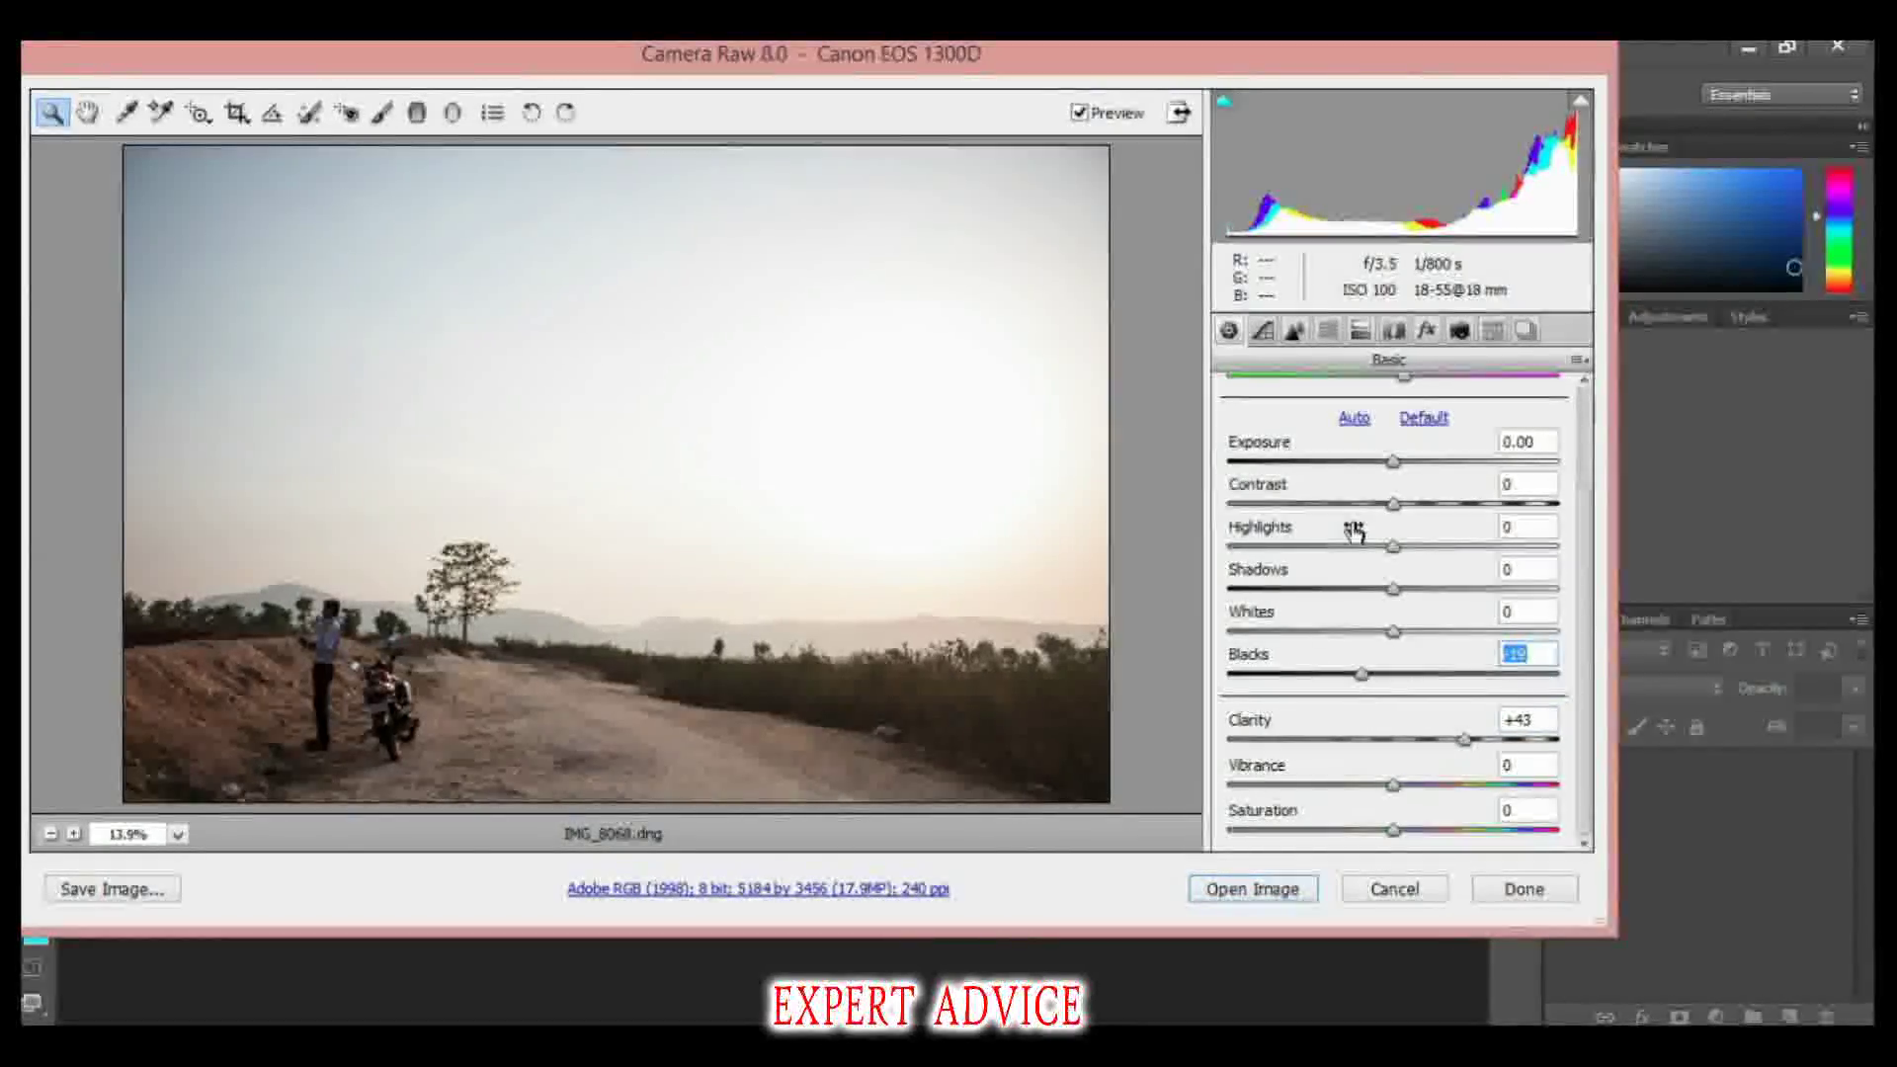
{"action": "left_click_drag", "start_coordinate": [1393, 505], "coordinate": [1460, 506]}
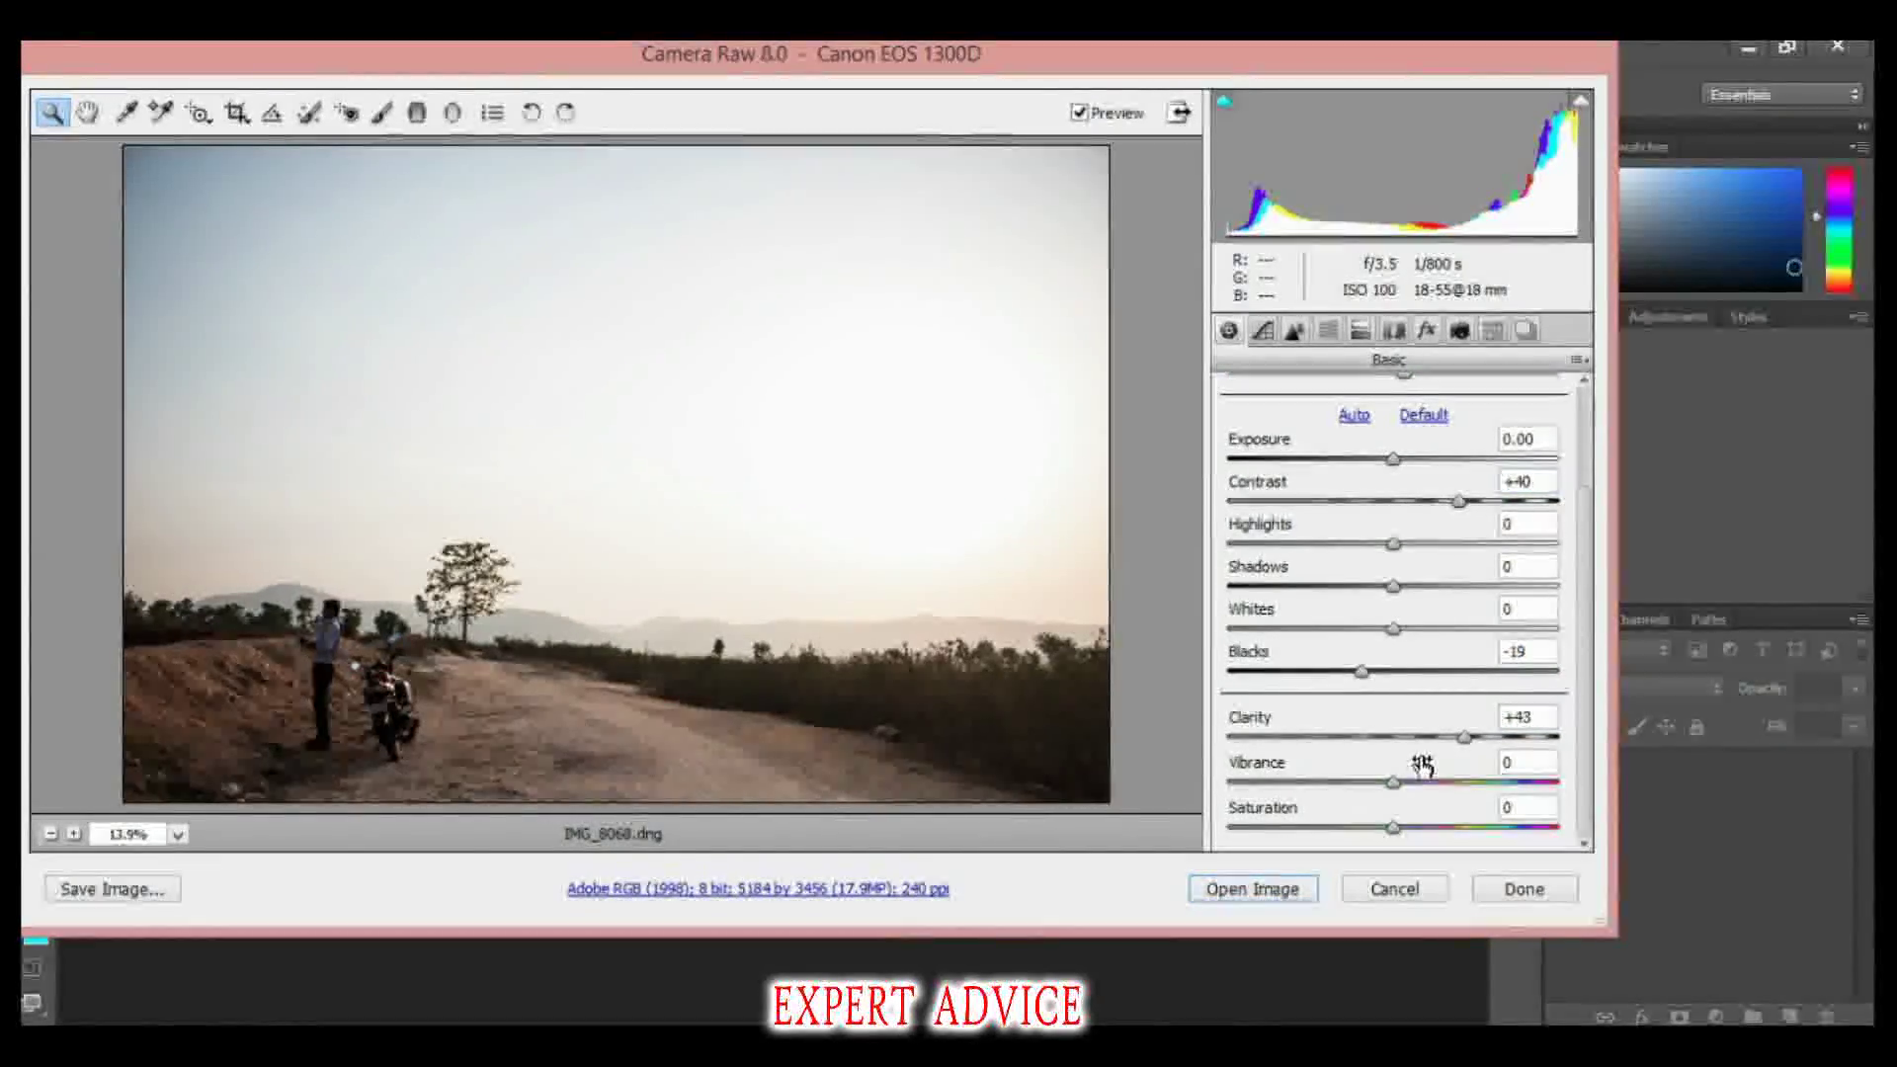
{"action": "left_click_drag", "start_coordinate": [1436, 786], "coordinate": [1457, 838]}
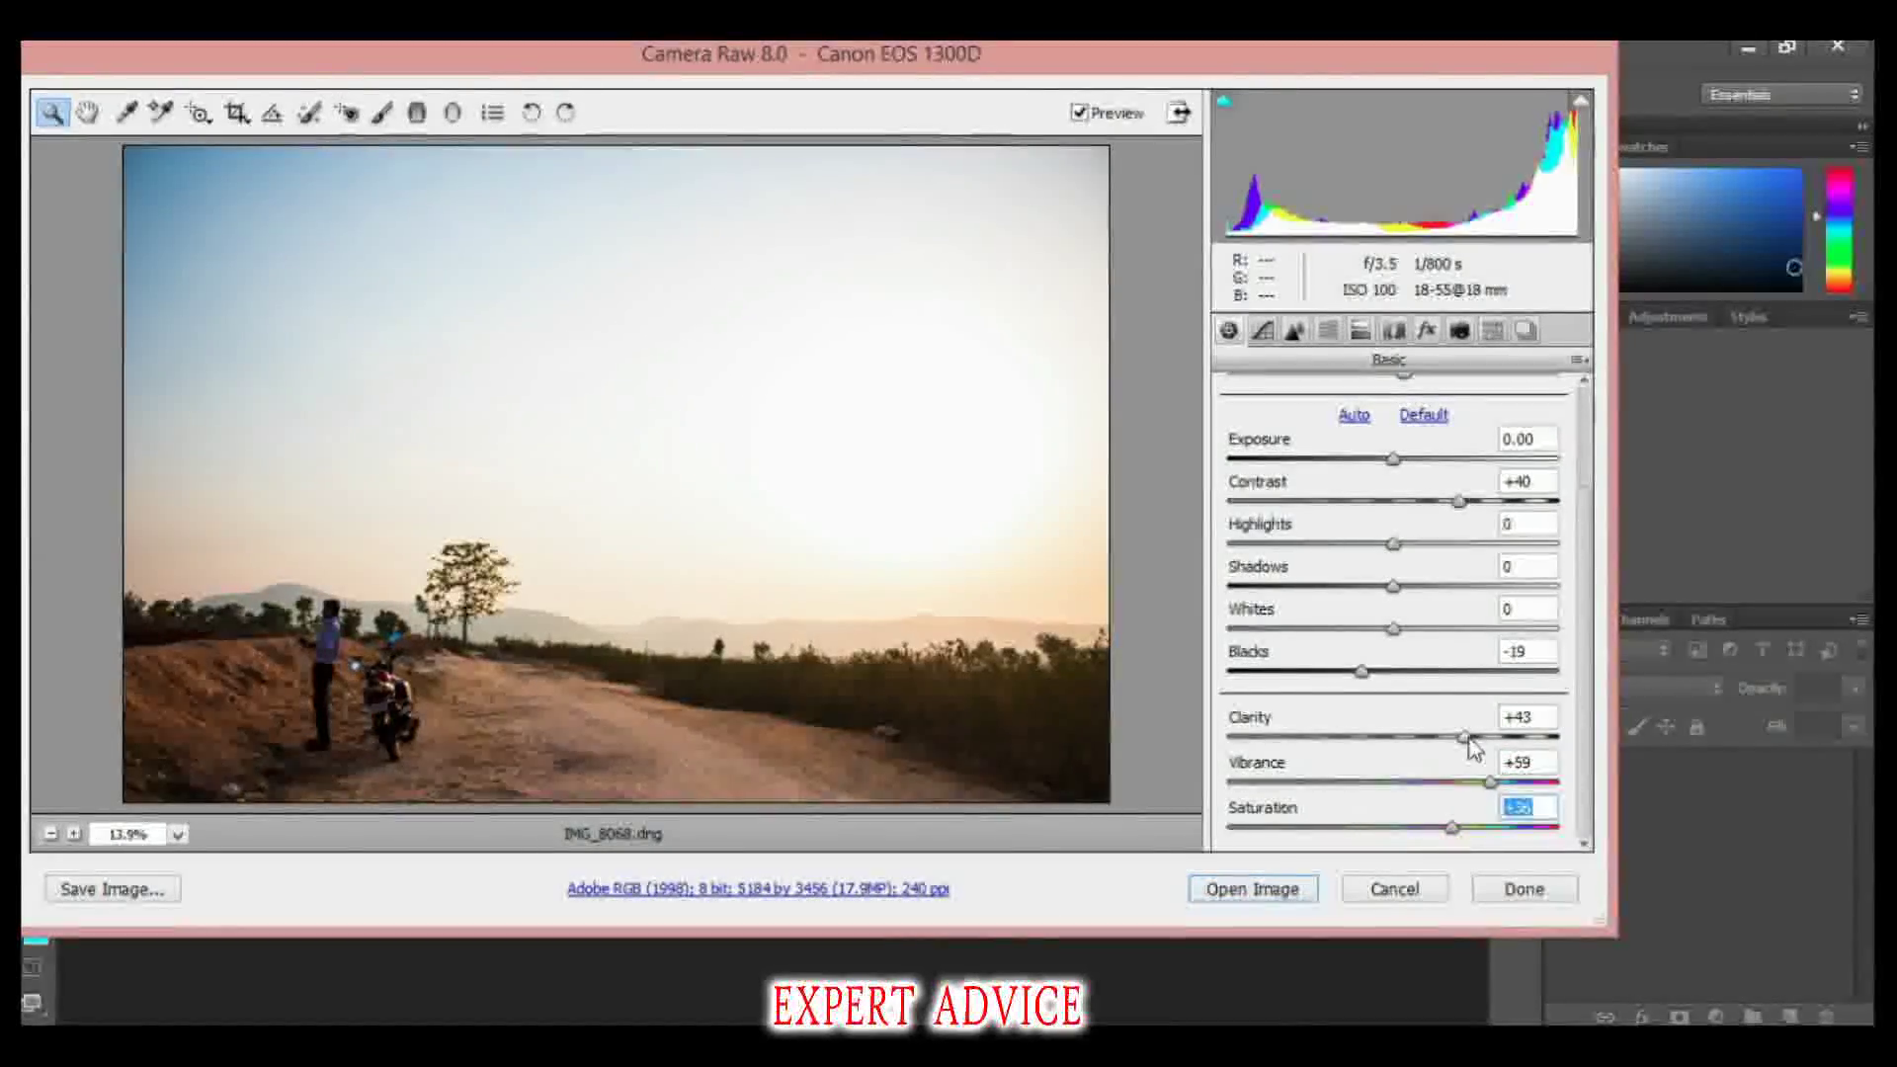
{"action": "left_click_drag", "start_coordinate": [1465, 738], "coordinate": [1505, 737]}
{"action": "left_click_drag", "start_coordinate": [1452, 820], "coordinate": [1571, 831]}
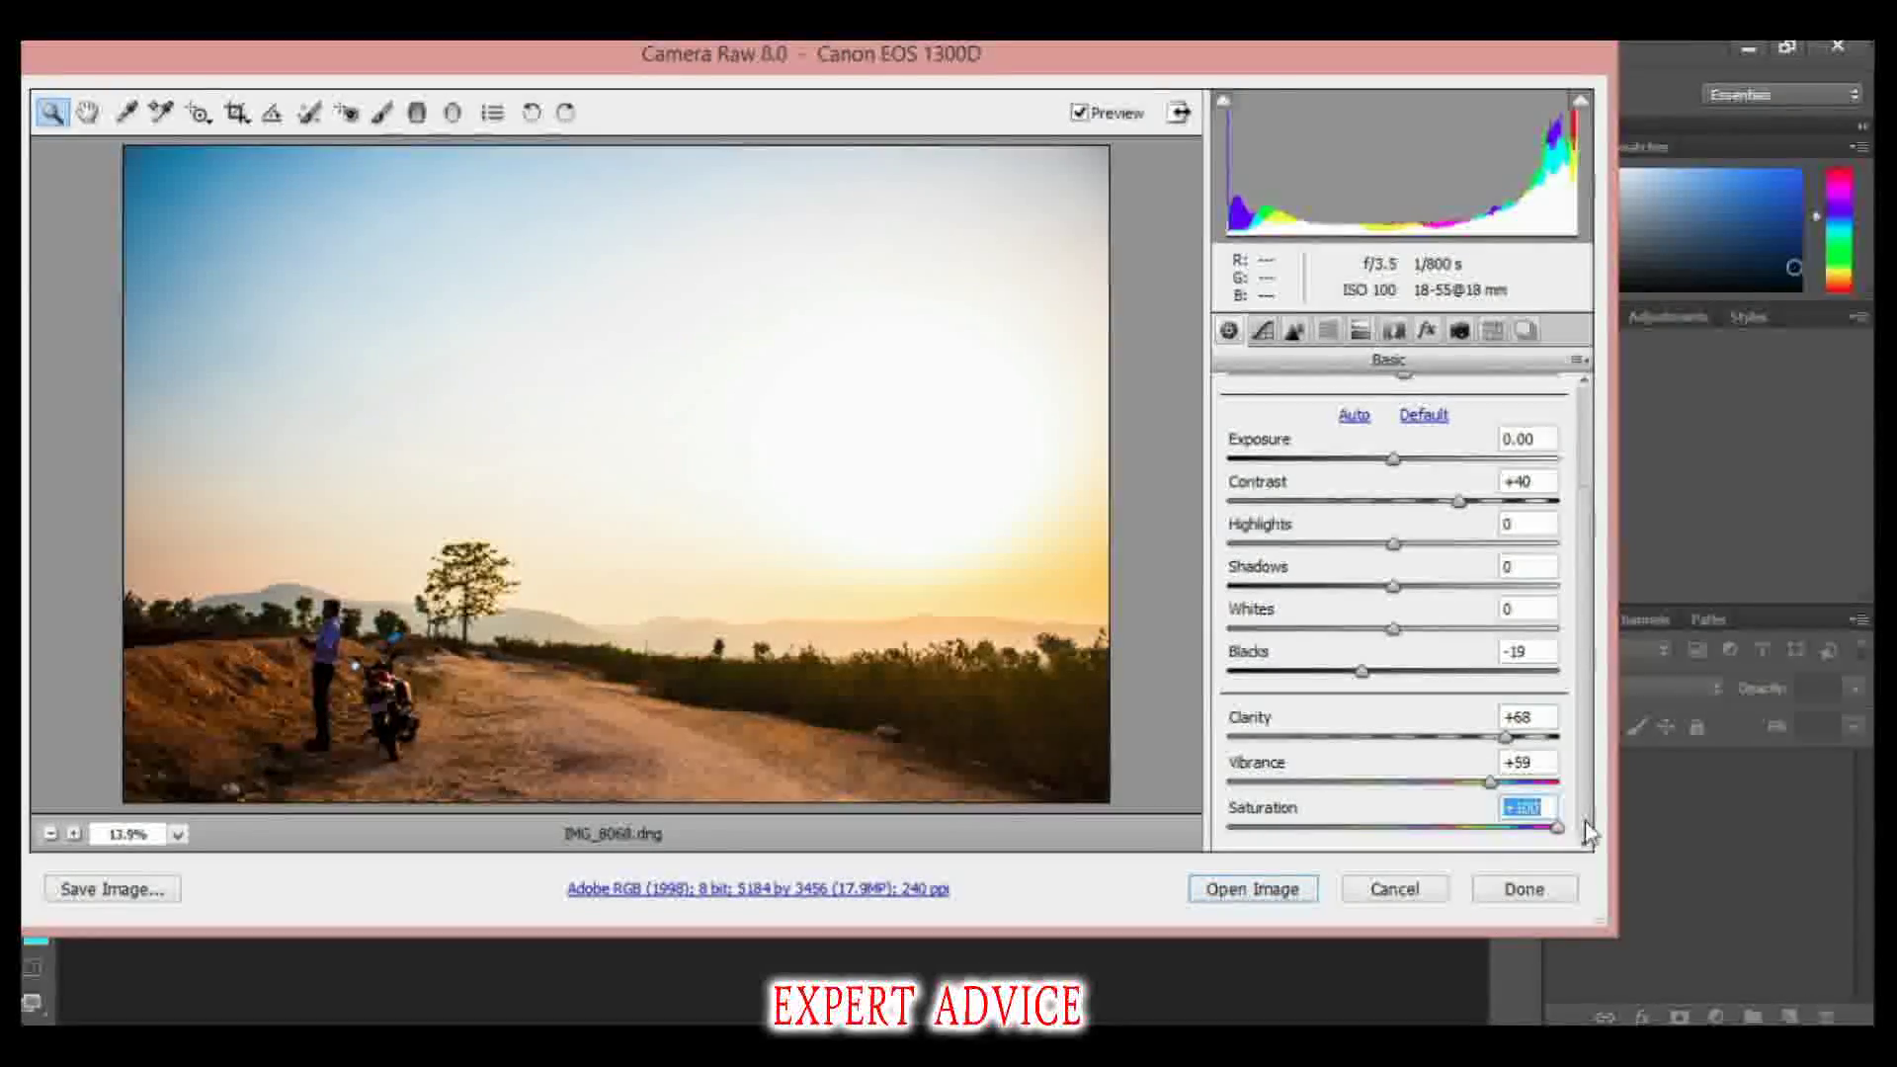
- Open the image, float its document window, and duplicate Background into Layer 1 with Ctrl+J
{"action": "left_click", "coordinate": [1262, 892]}
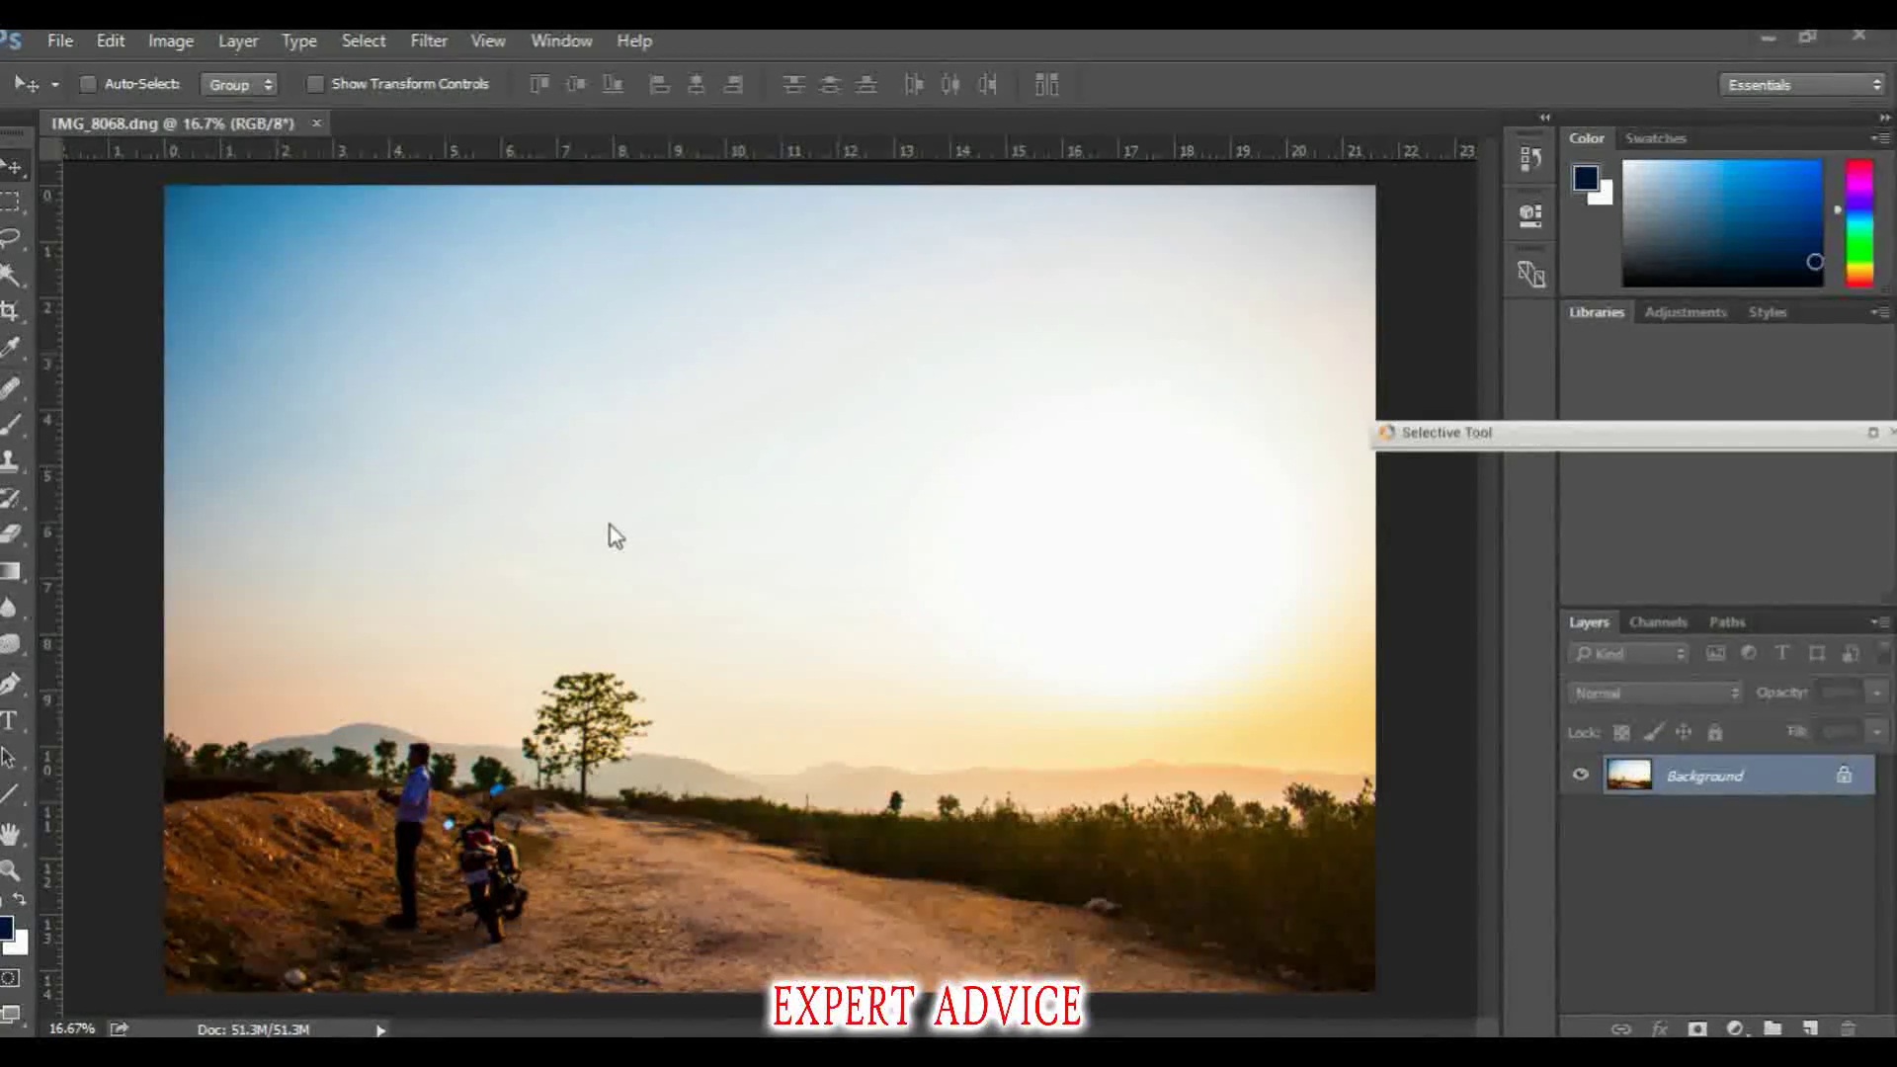
{"action": "left_click_drag", "start_coordinate": [302, 129], "coordinate": [382, 170]}
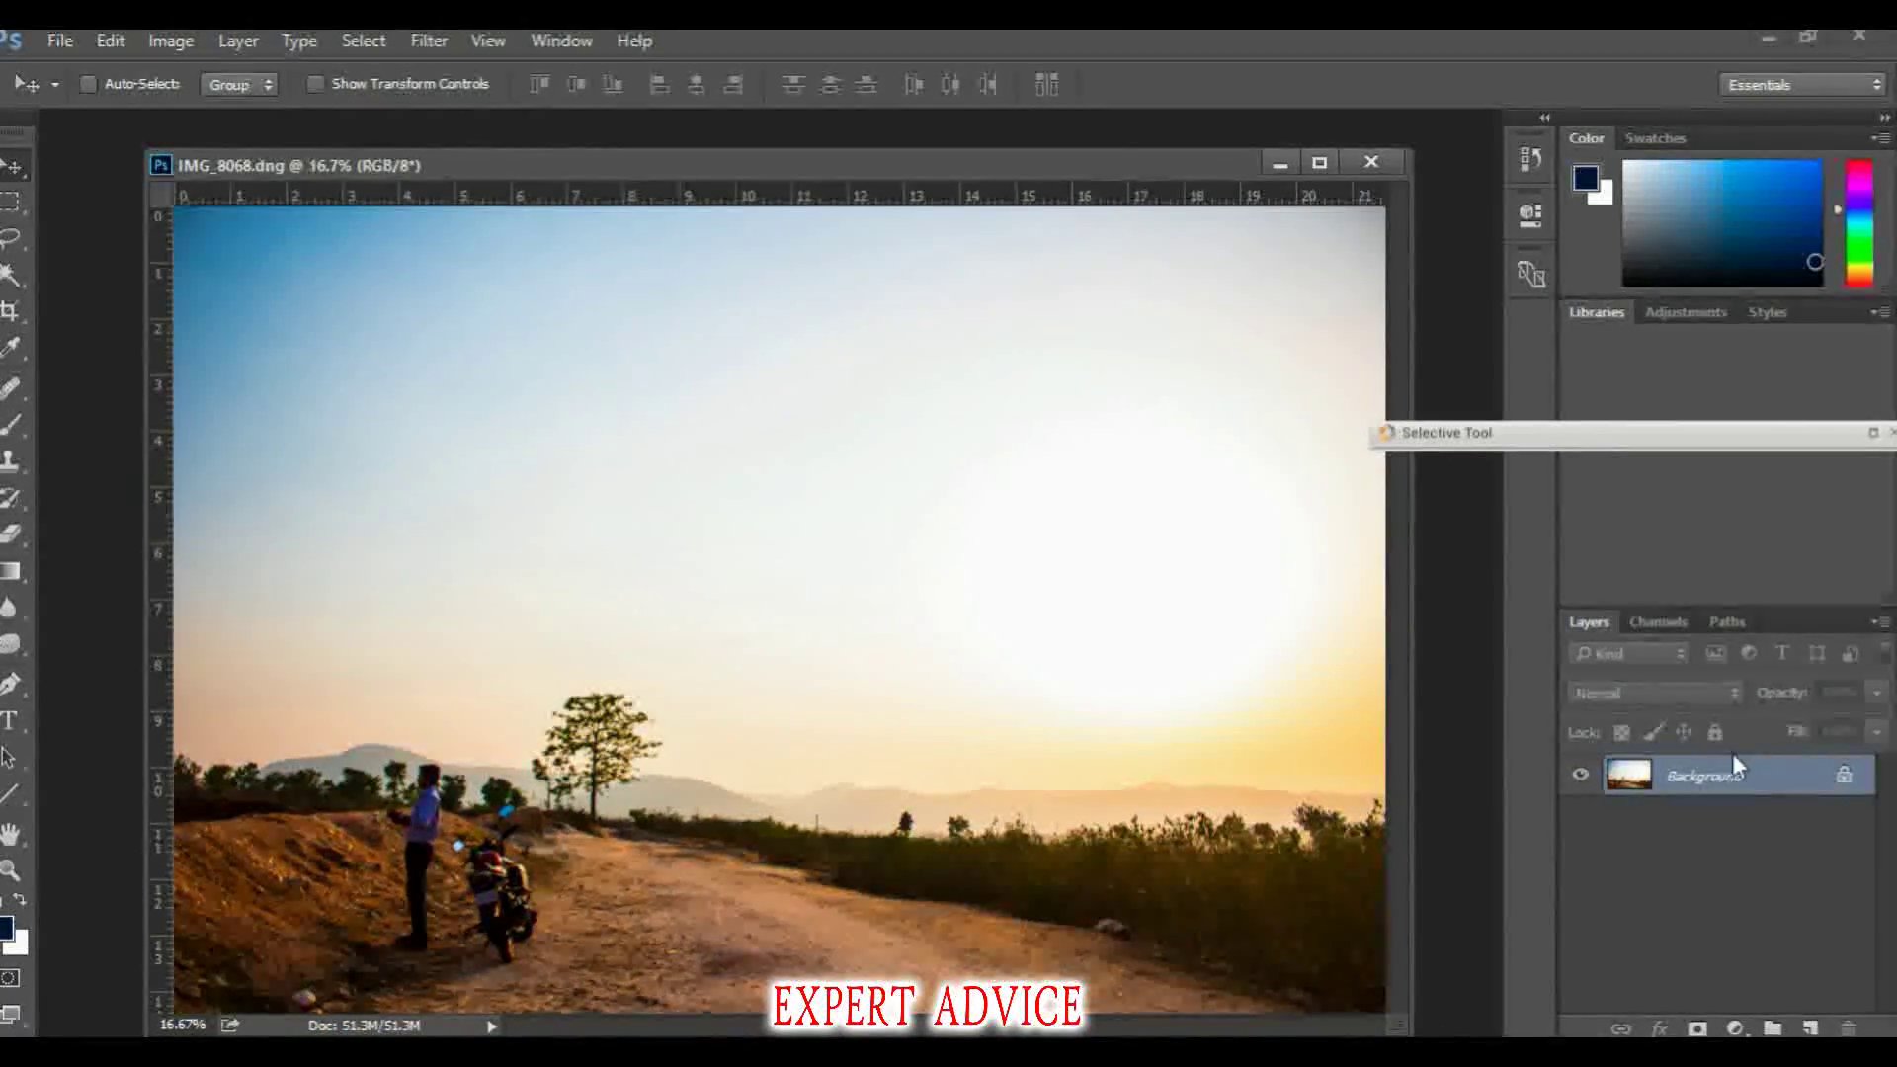
{"action": "key", "text": "ctrl+j"}
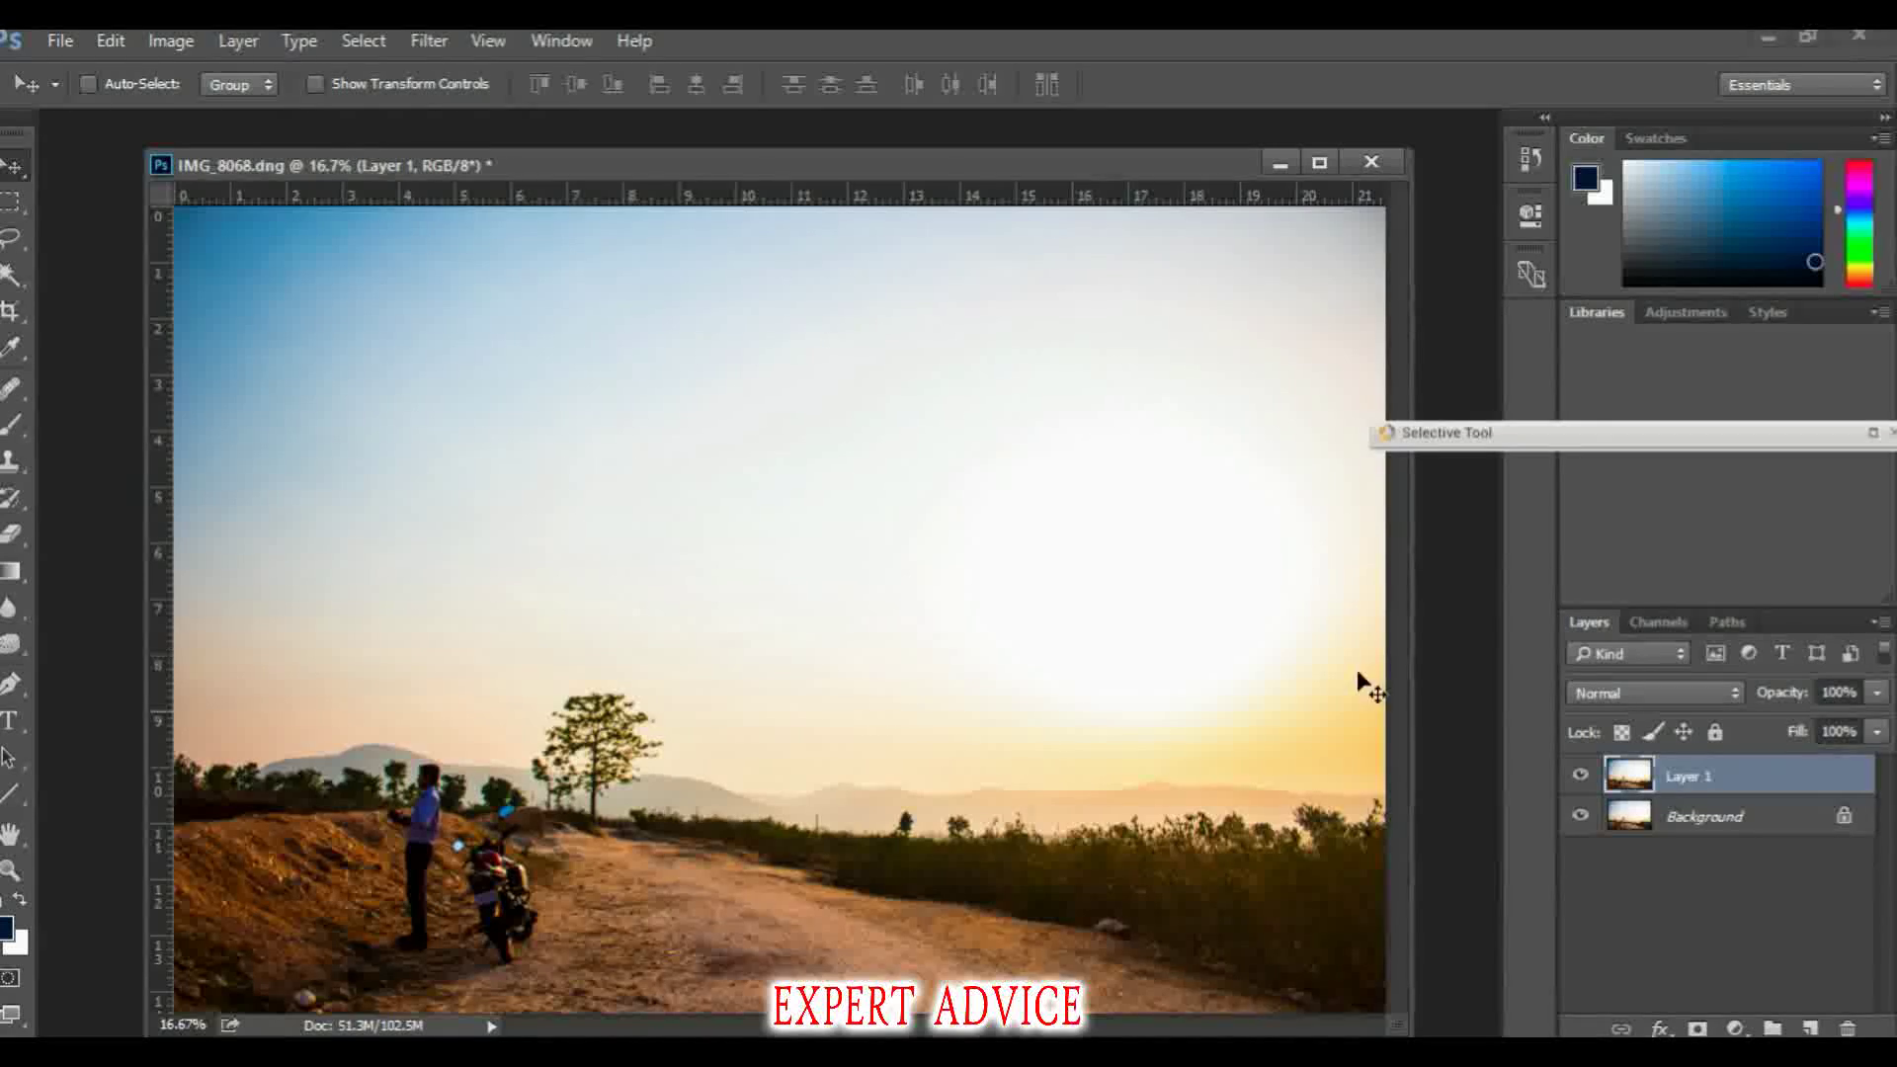